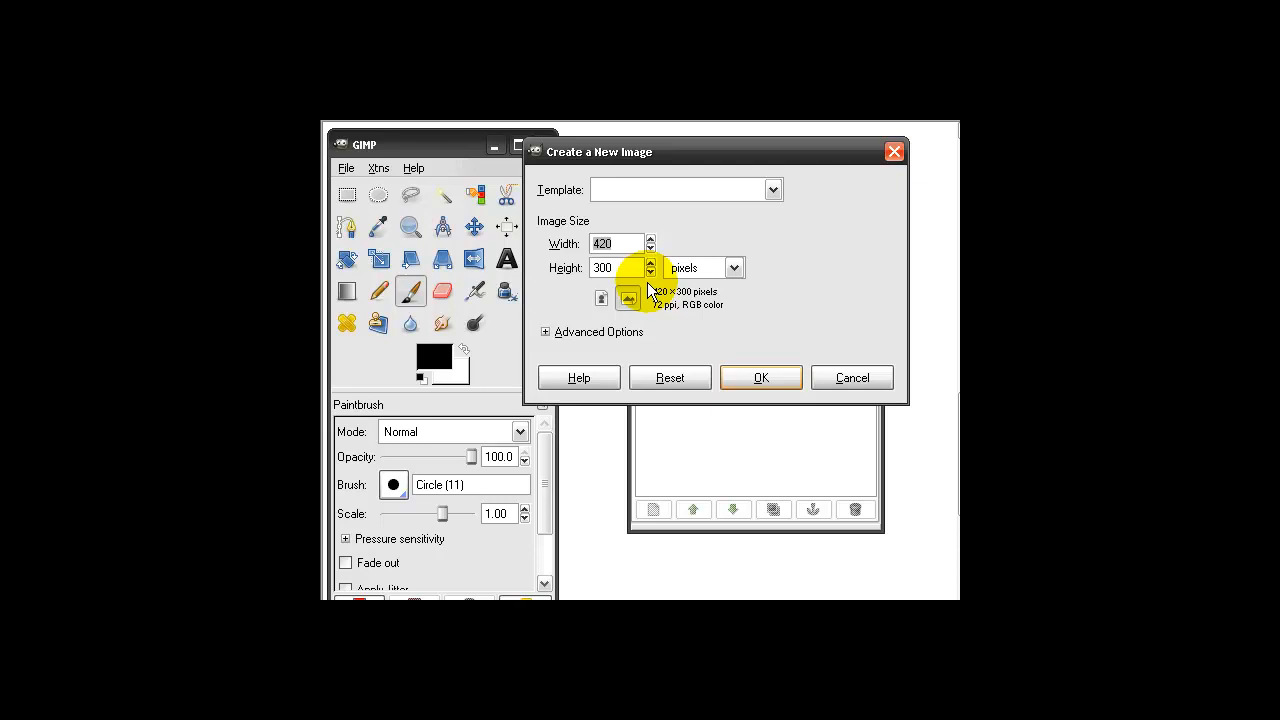
Create a new image 700 pixels wide and 150 pixels high
text(700)
key(Tab)
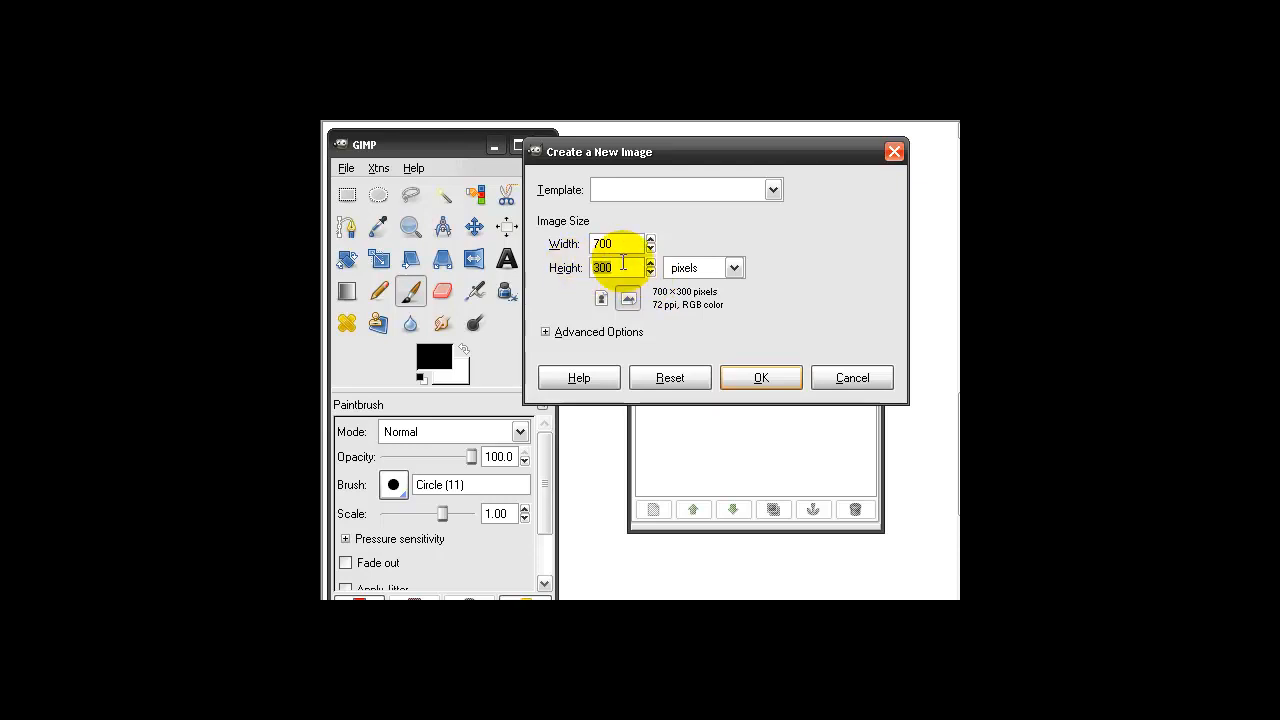
text(150)
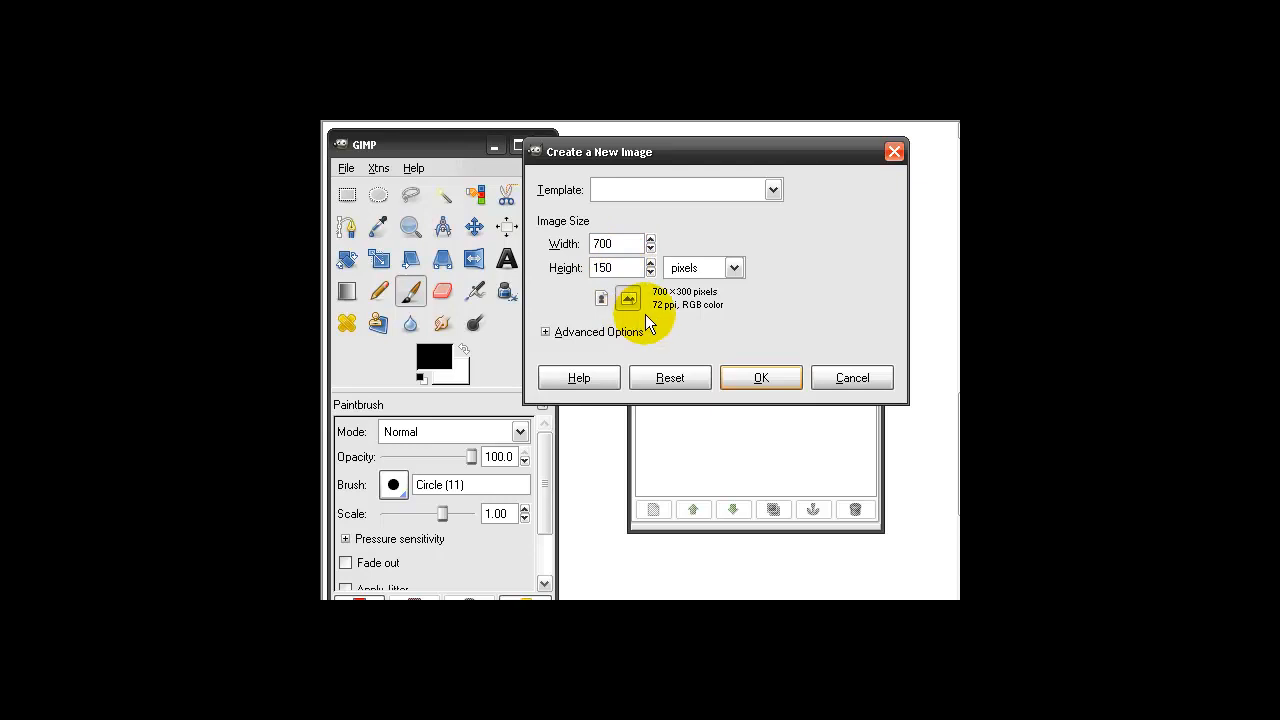
click(758, 379)
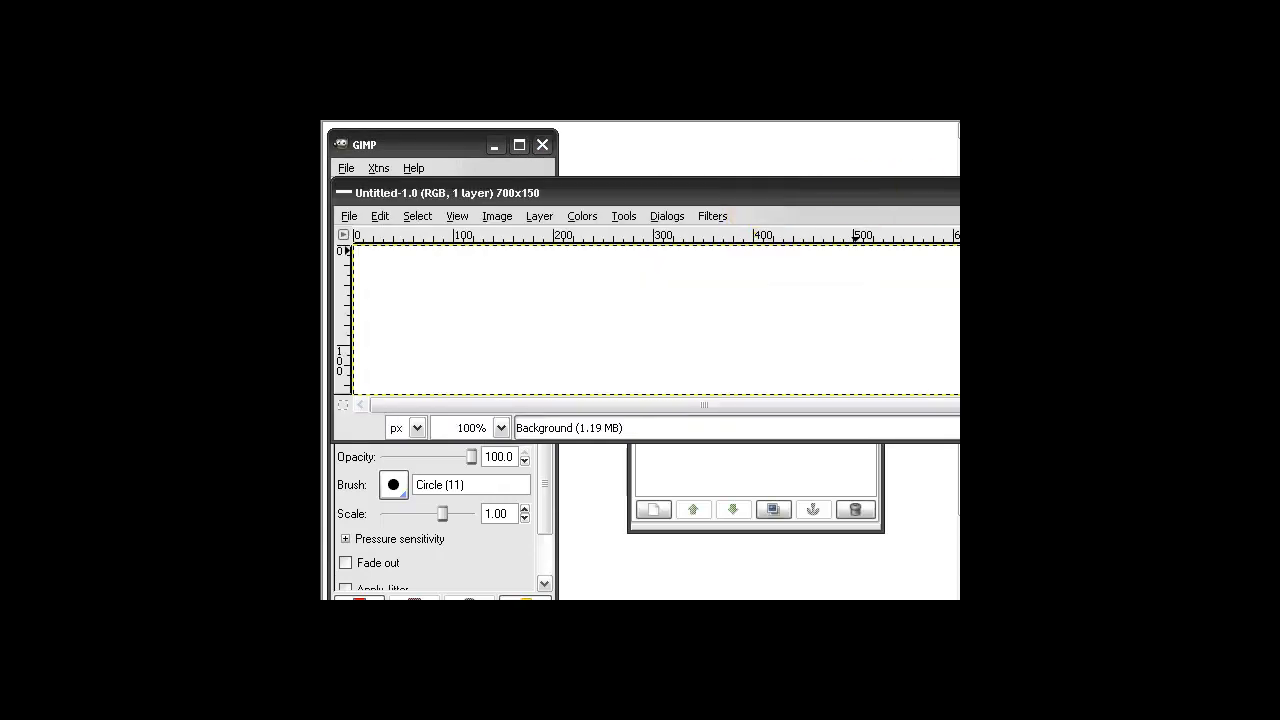
Move the new image window clear of the toolbox and reposition the layers window beside the toolbox
drag(951, 193, 863, 588)
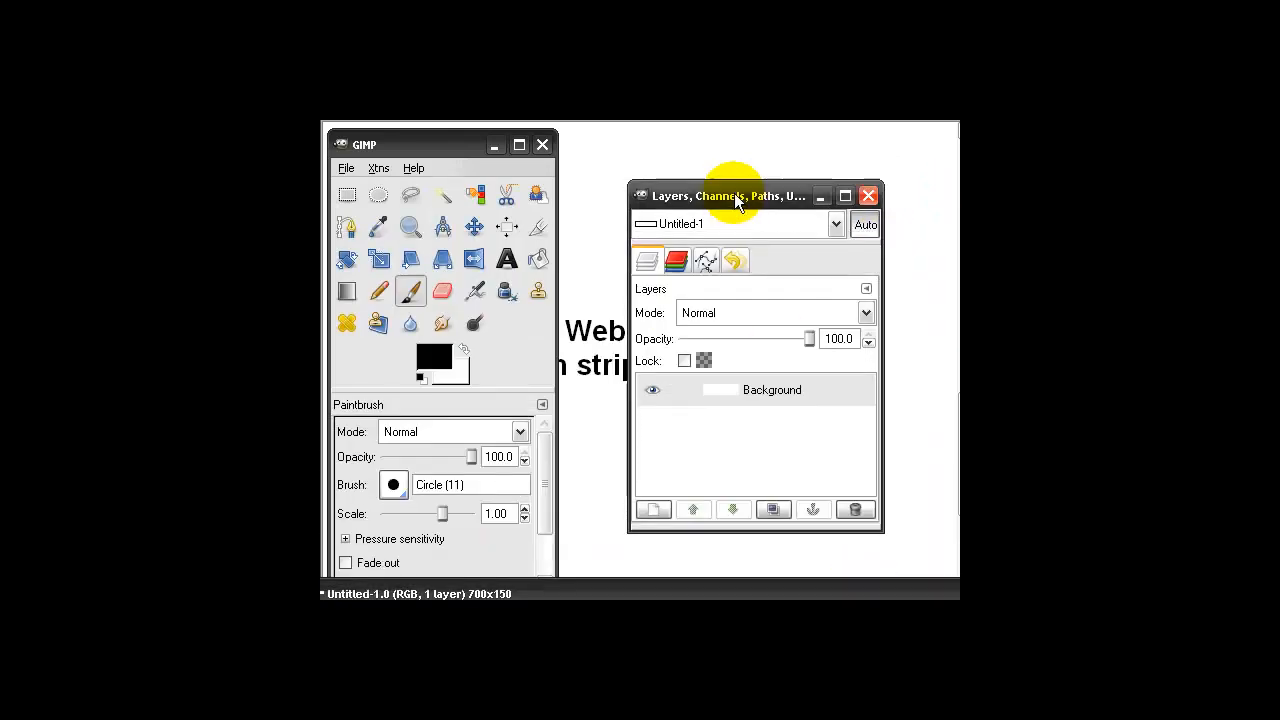
drag(734, 190, 701, 156)
click(441, 135)
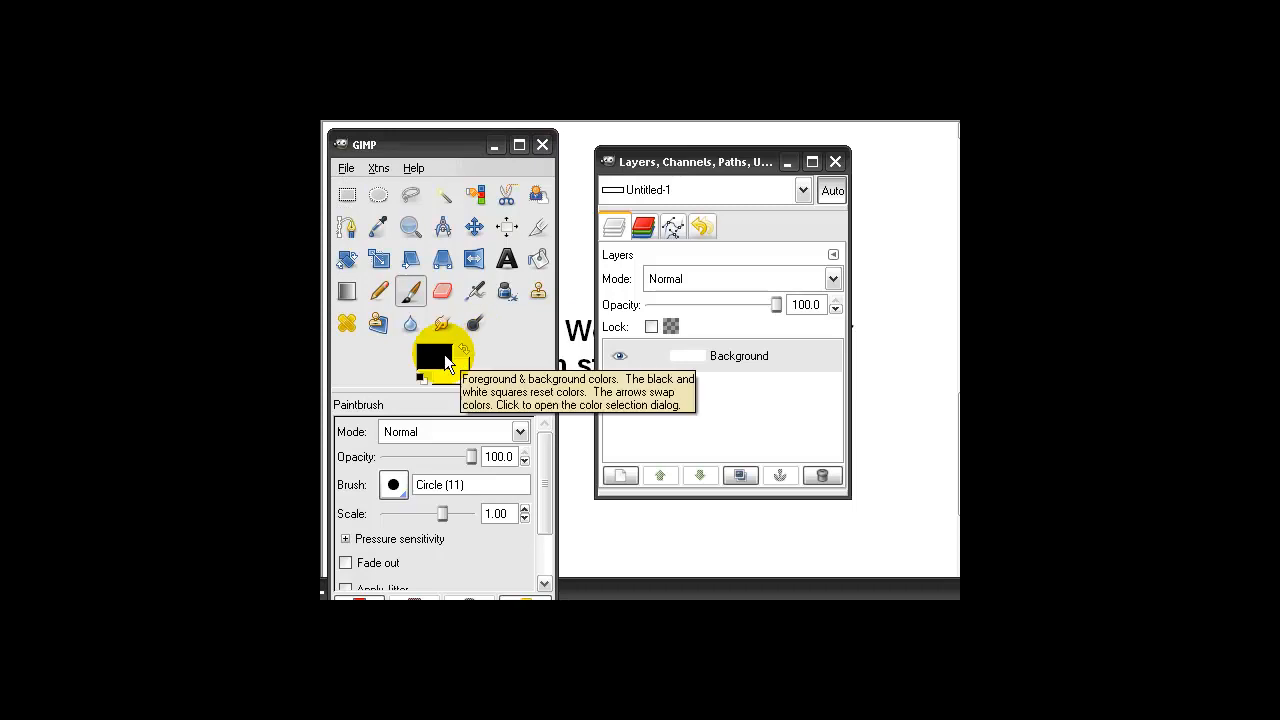
click(463, 376)
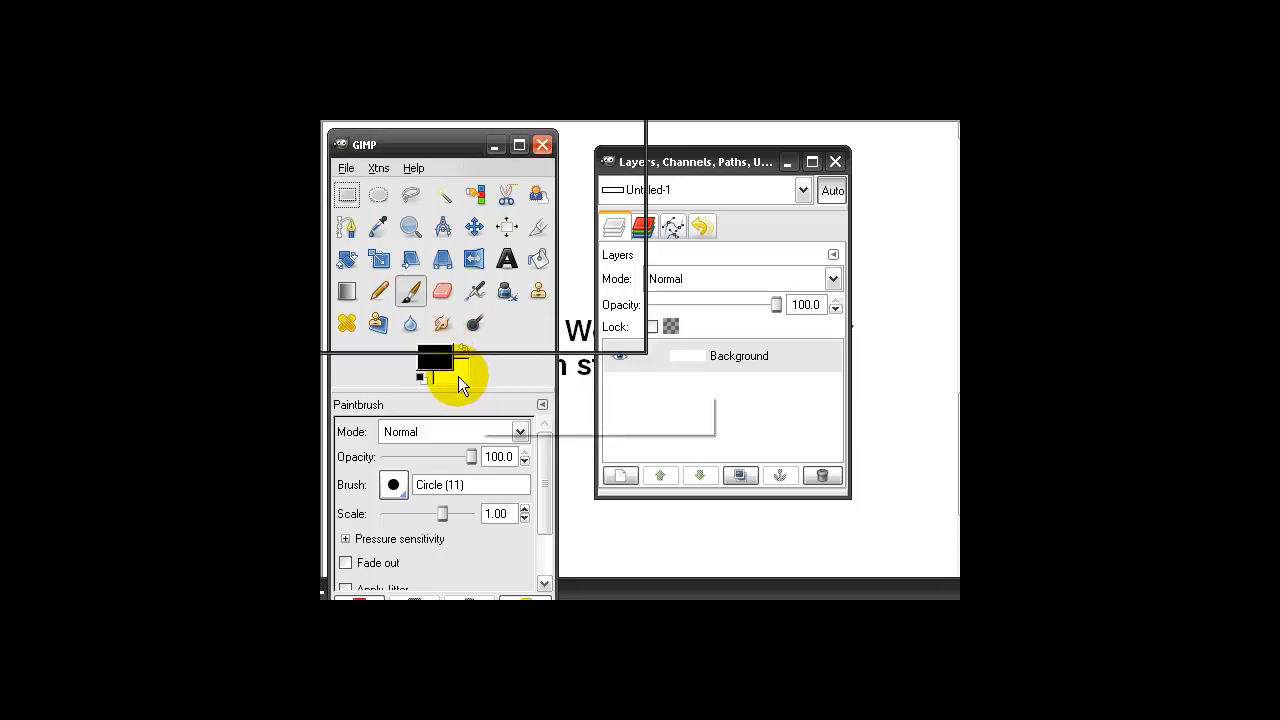
drag(420, 28, 613, 155)
click(675, 460)
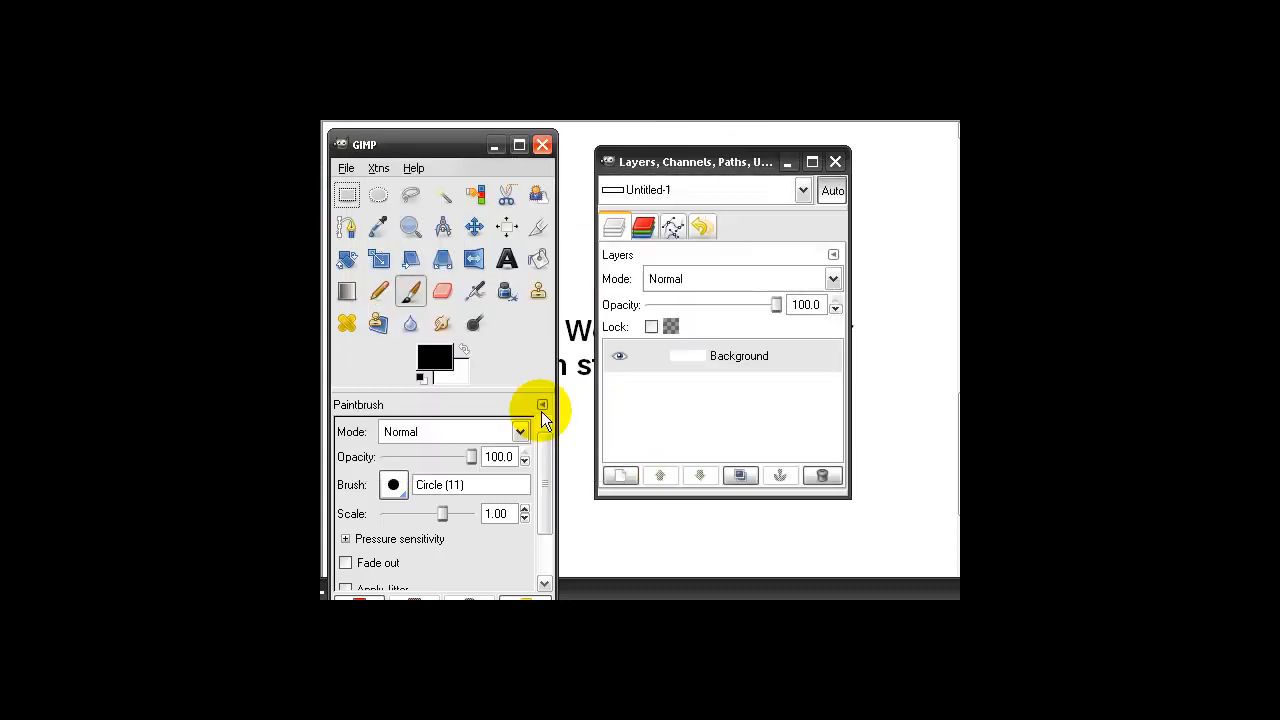
click(440, 359)
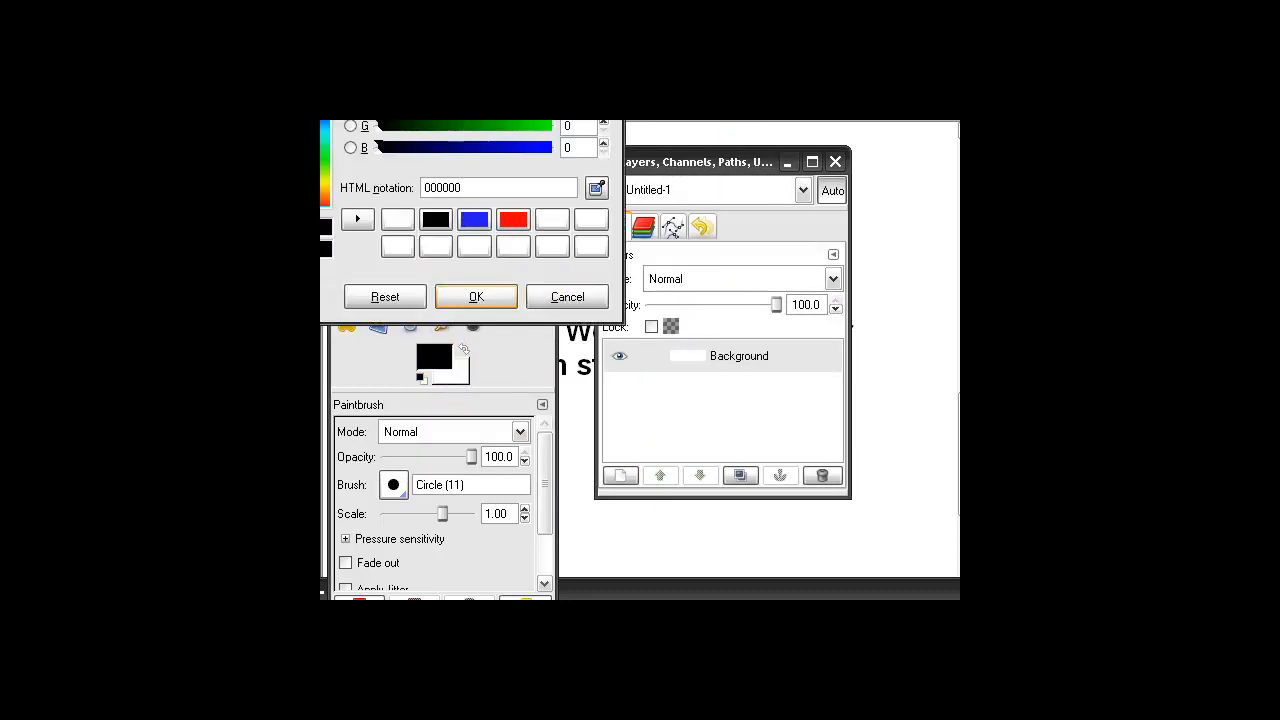
drag(500, 4, 727, 201)
click(702, 500)
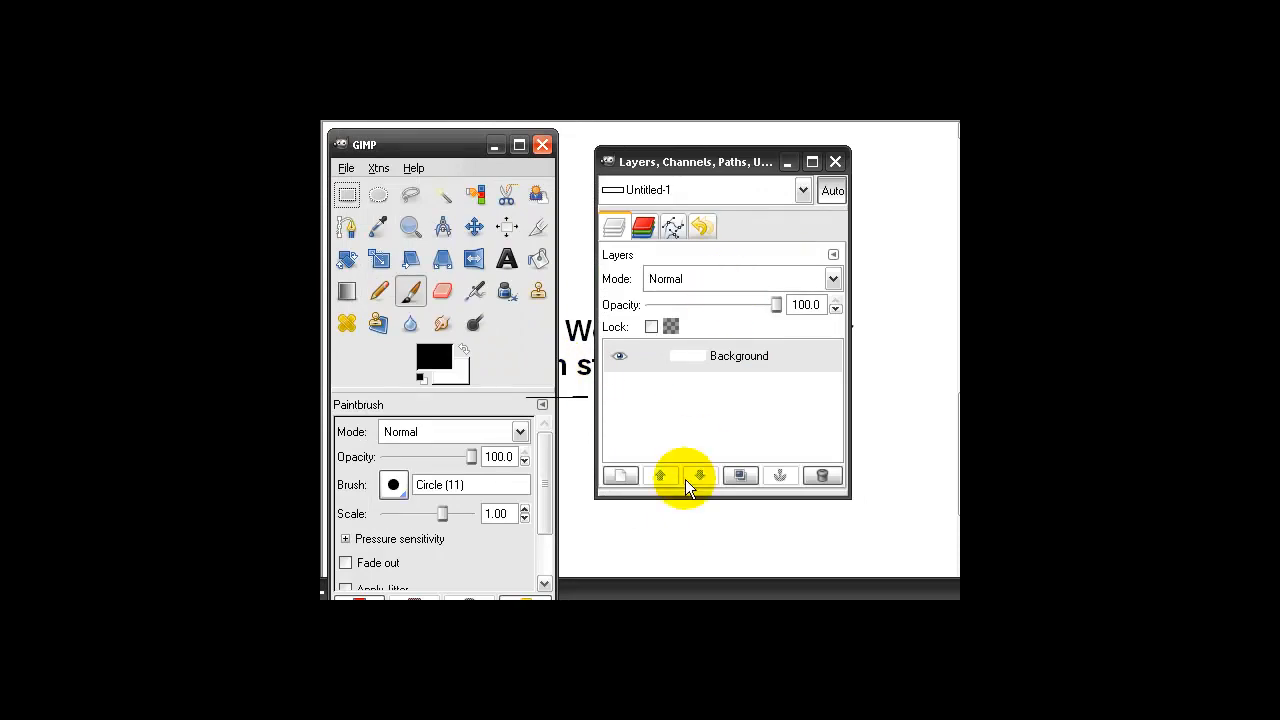
Set the background color to dark blue, HTML notation 081072
click(459, 366)
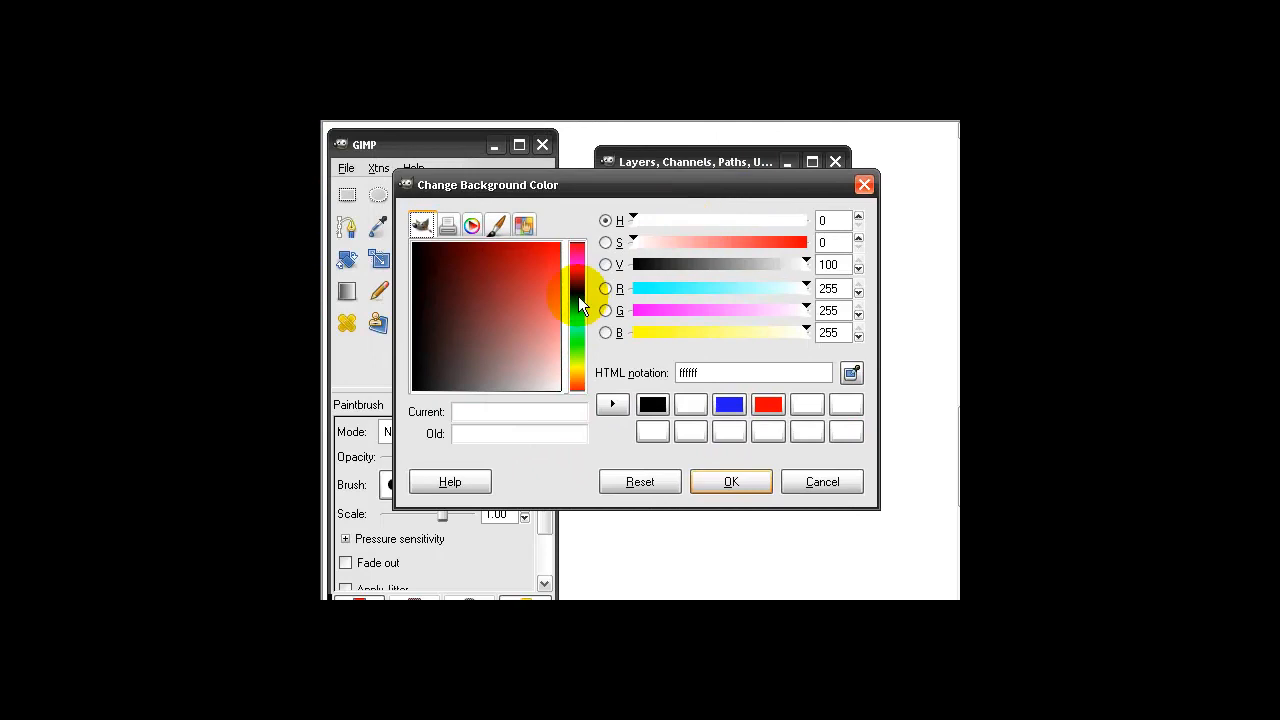
click(579, 289)
drag(579, 289, 566, 284)
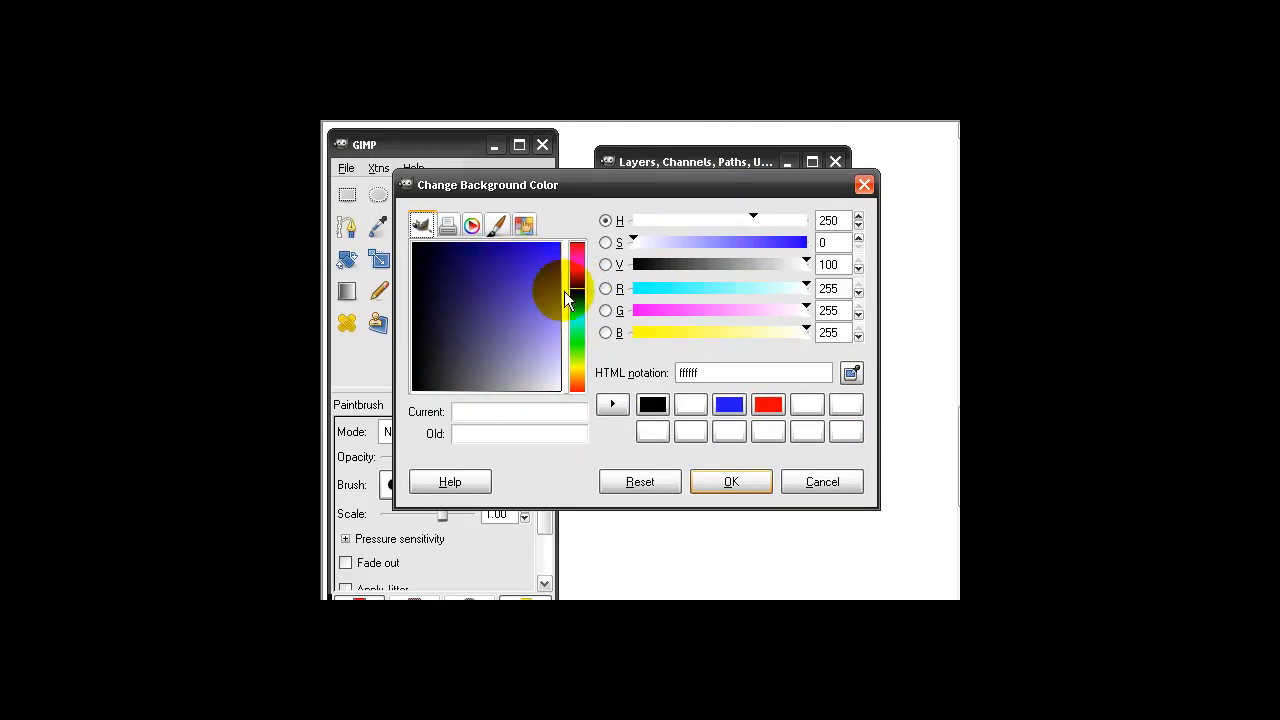
click(576, 294)
click(542, 247)
drag(542, 255, 491, 263)
click(726, 484)
click(453, 373)
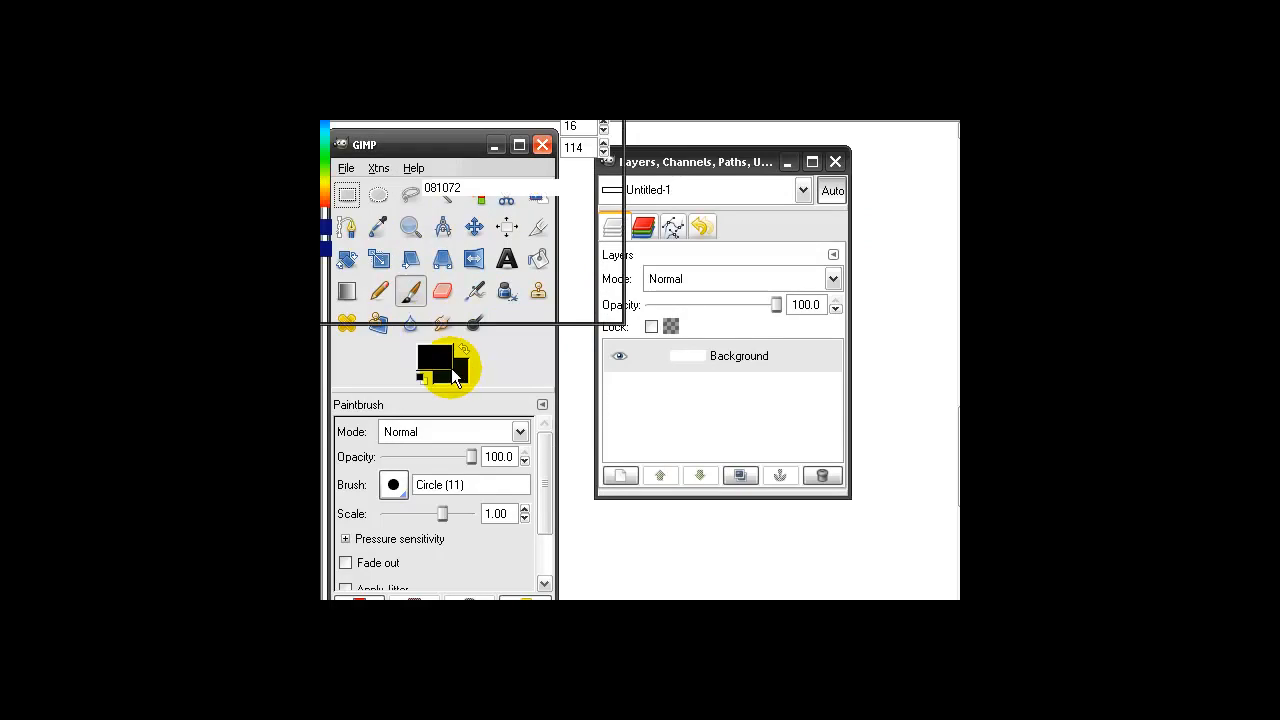
click(557, 297)
Set the foreground color to bright blue, HTML notation 0c00ff
click(428, 362)
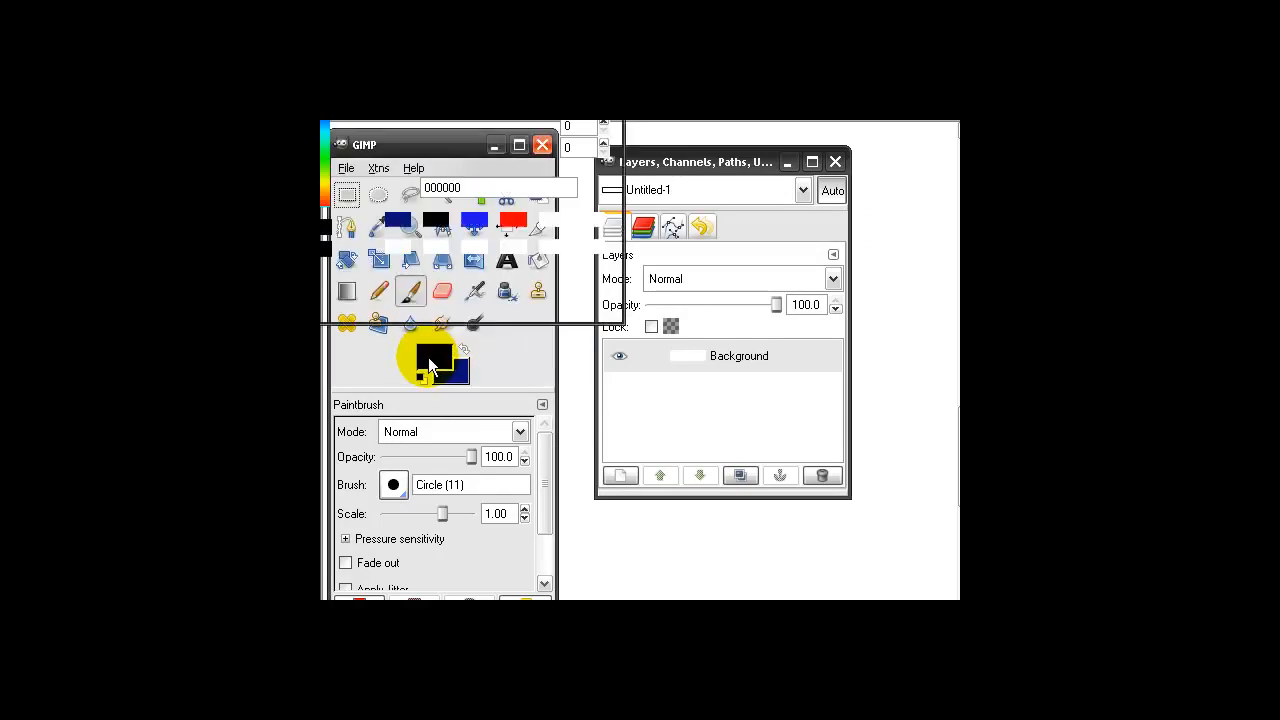
drag(437, 3, 786, 206)
click(824, 428)
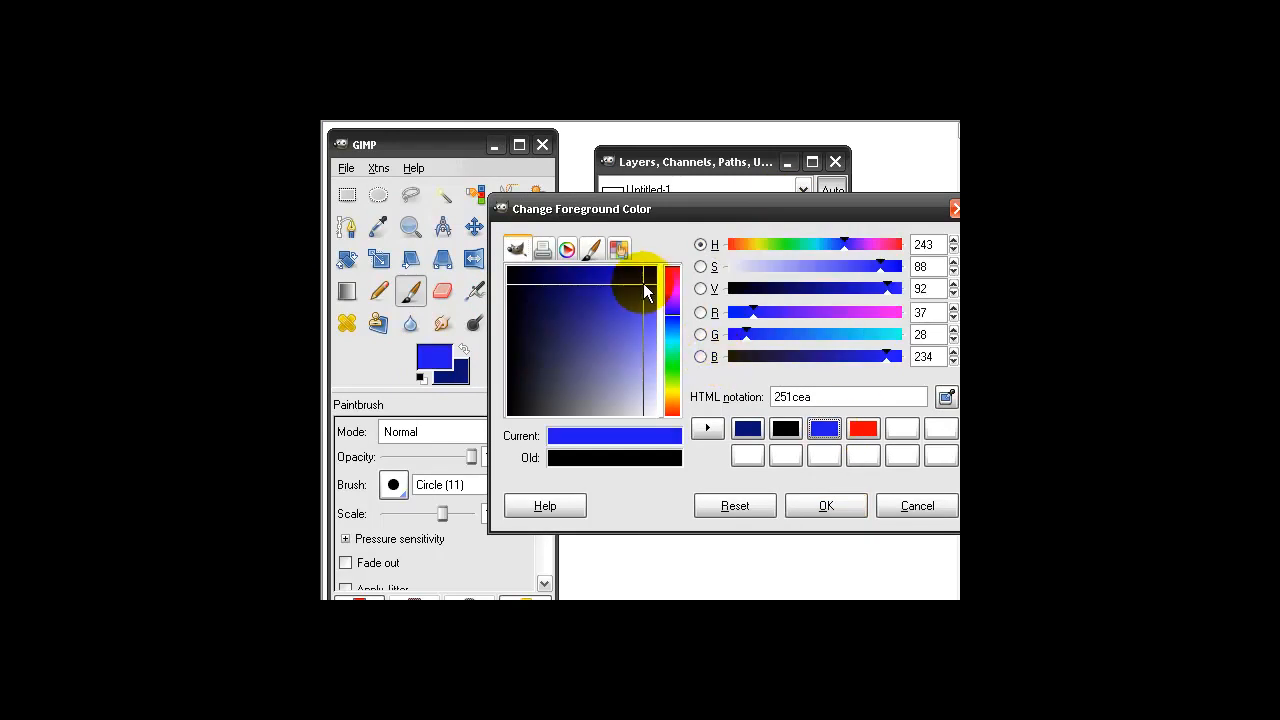
mouse_move(651, 286)
mouse_down()
mouse_move(645, 274)
mouse_move(657, 272)
mouse_up()
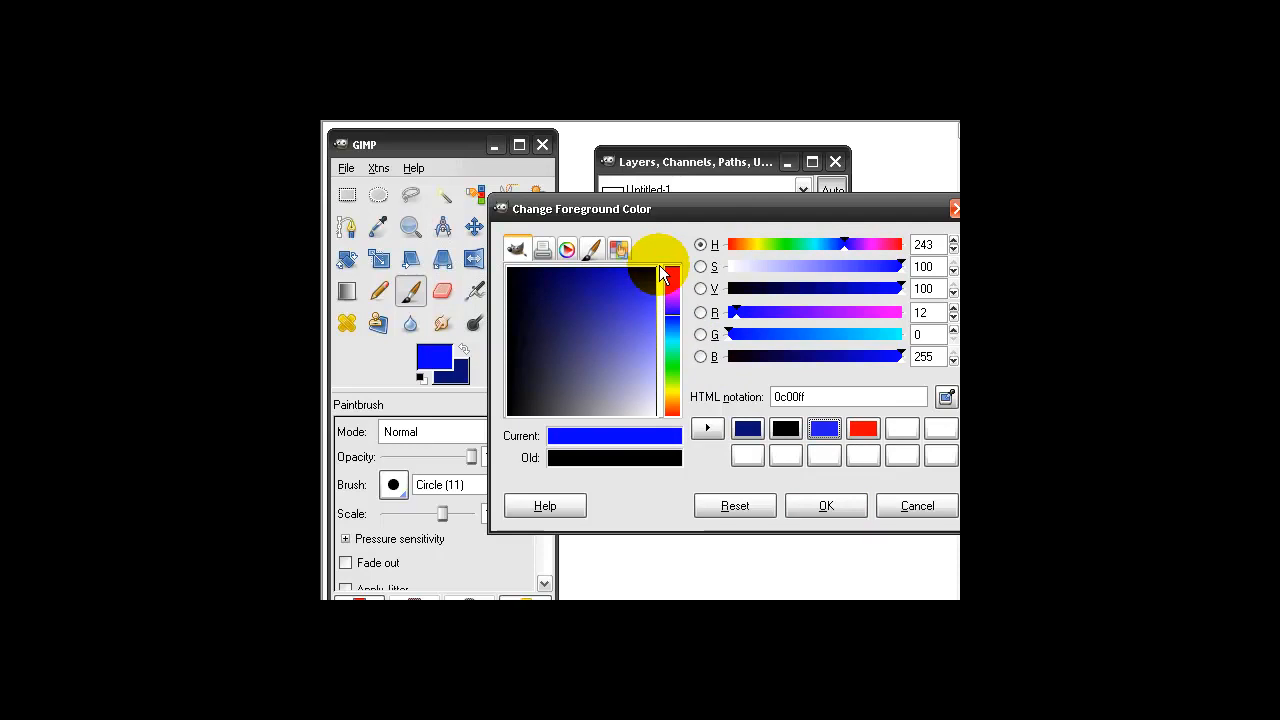
click(820, 500)
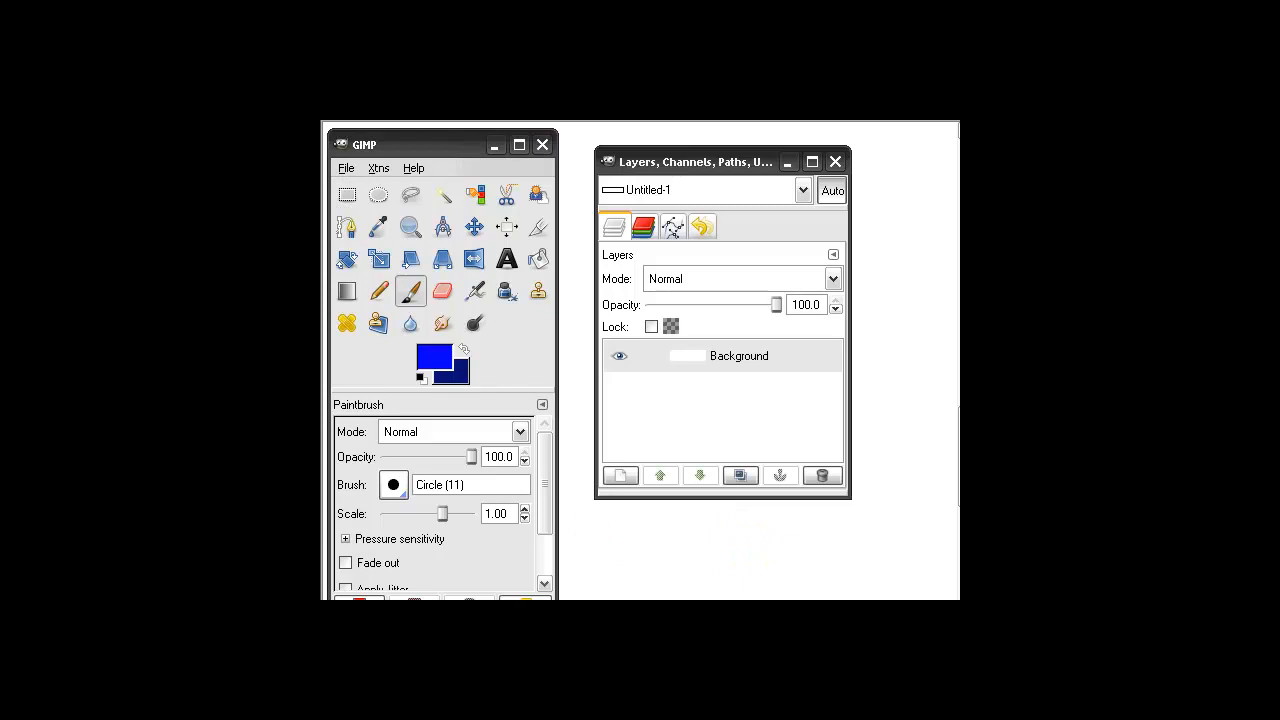
Fill the Background layer with a vertical linear gradient from bright blue at the image's lower edge to dark blue at its upper edge
mouse_move(621, 592)
mouse_down()
mouse_move(663, 267)
mouse_move(629, 236)
mouse_move(869, 201)
mouse_up()
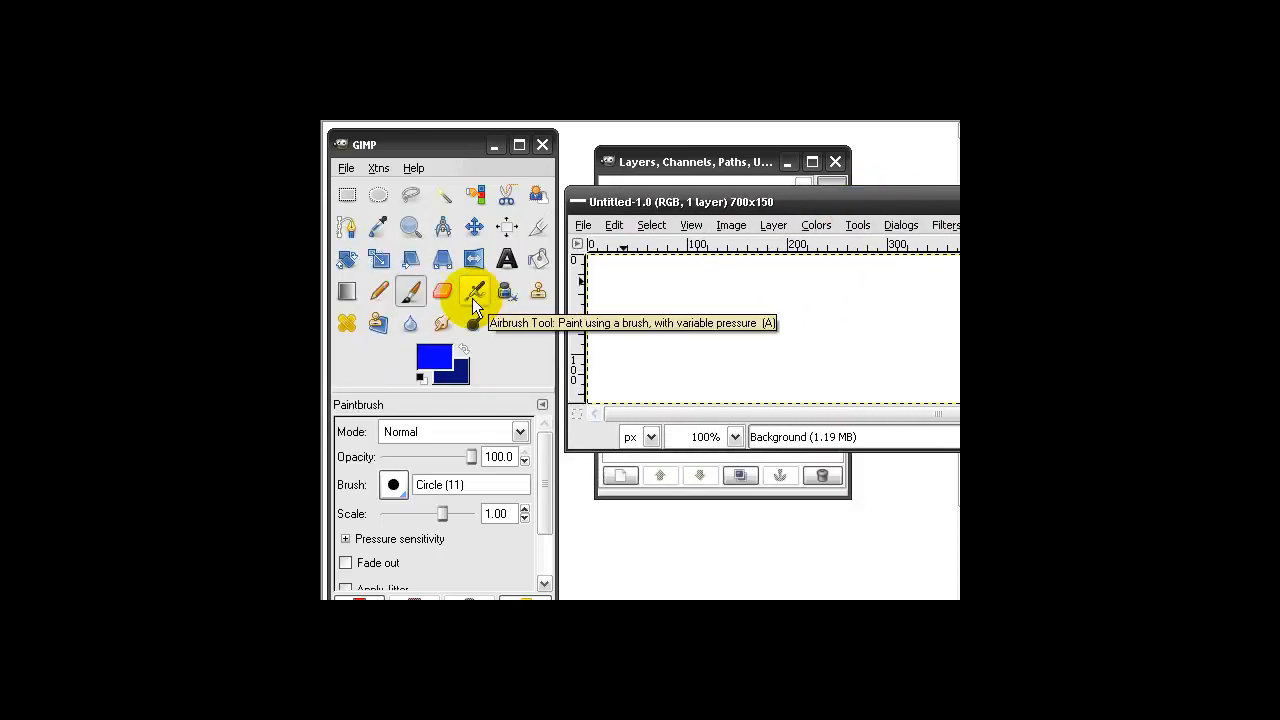
click(348, 292)
drag(817, 203, 539, 179)
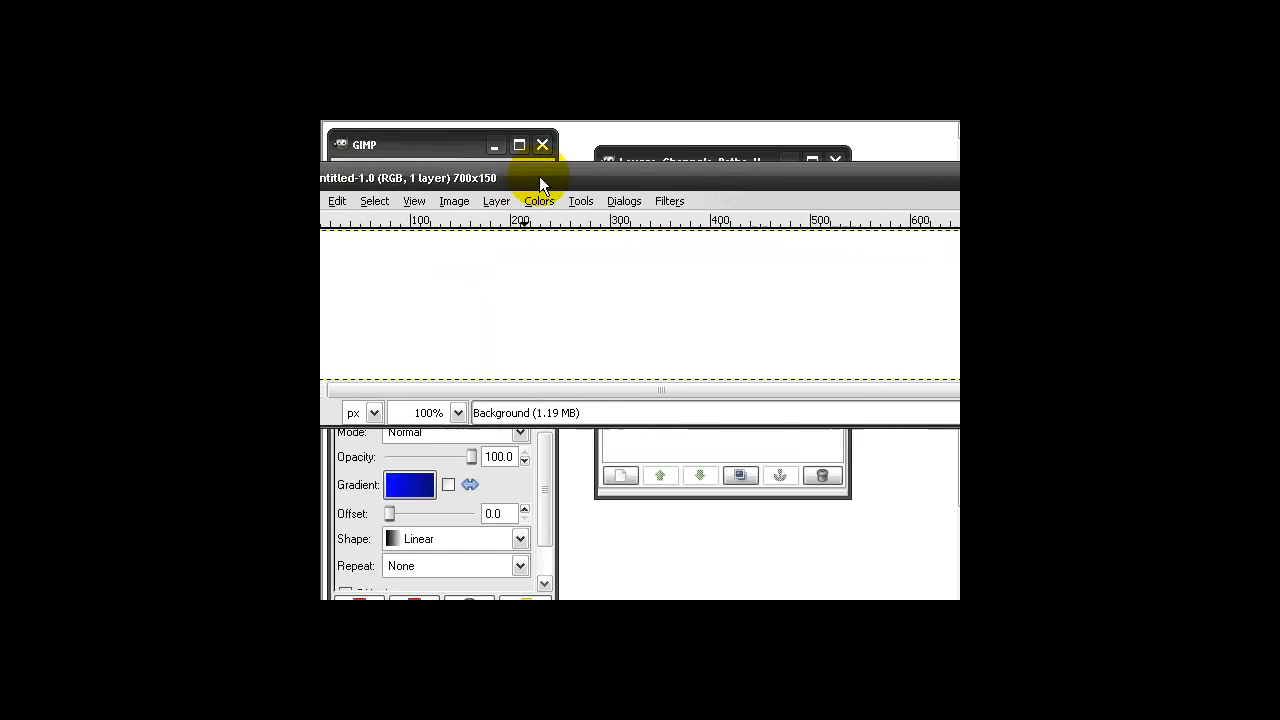
drag(720, 426, 726, 512)
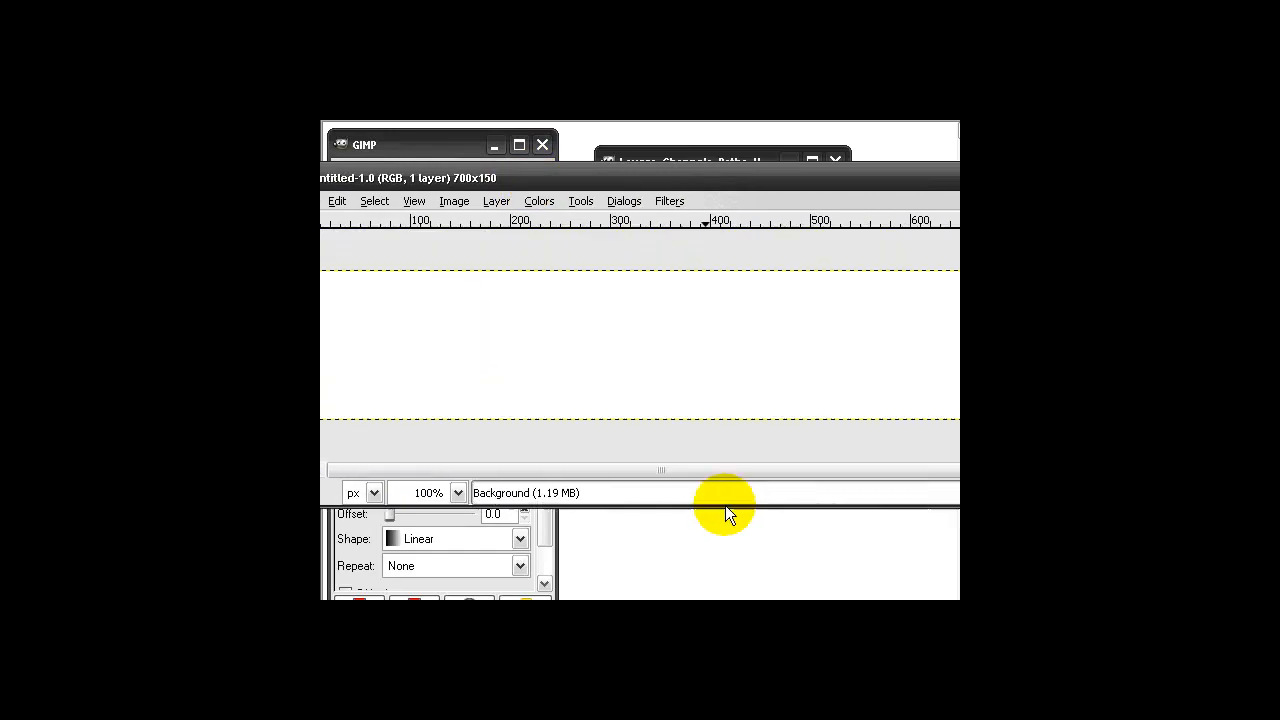
drag(644, 446, 644, 246)
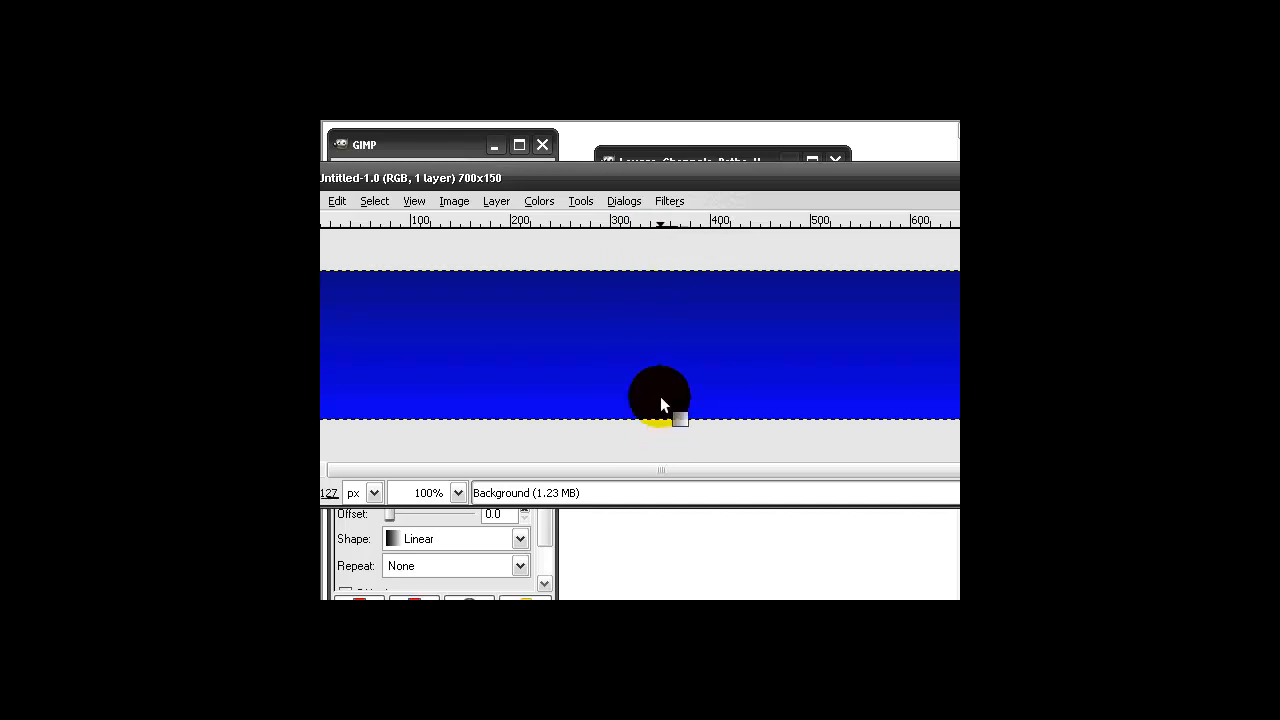
Add a new 700 × 150 px layer named "Striples Layer" with transparency as its fill type
drag(714, 172, 669, 230)
click(573, 251)
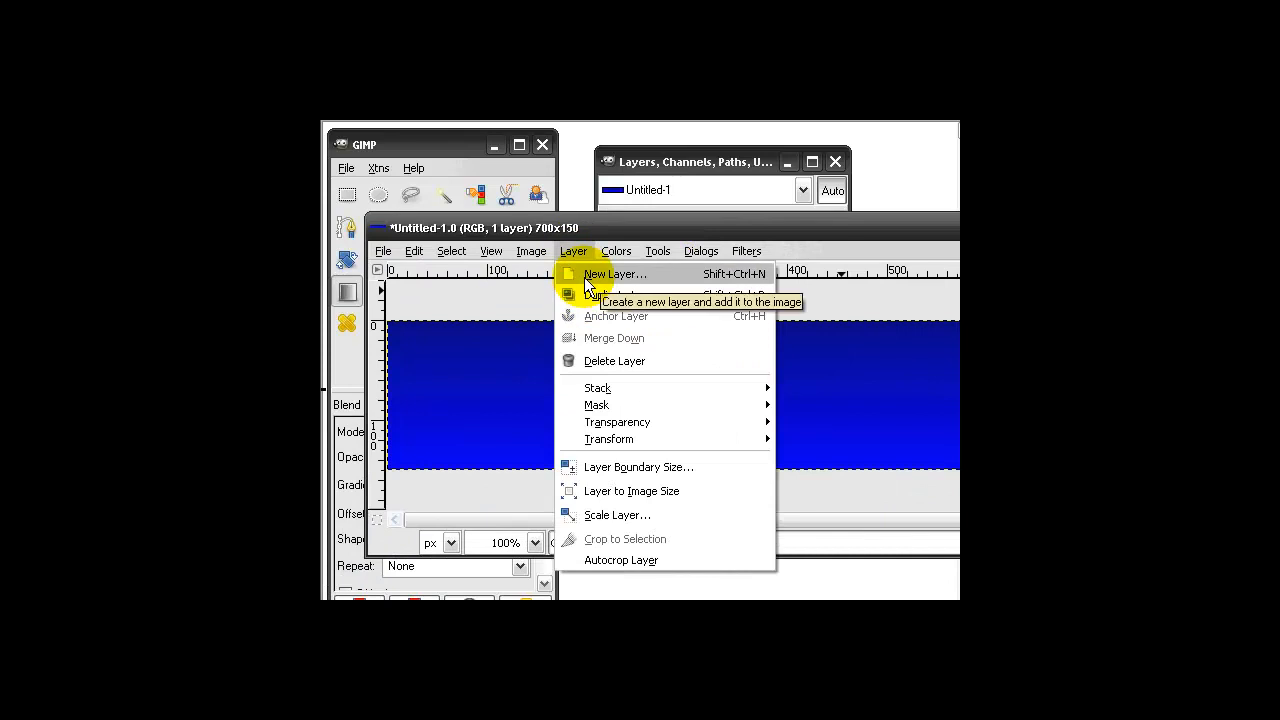
click(584, 277)
drag(388, 55, 765, 256)
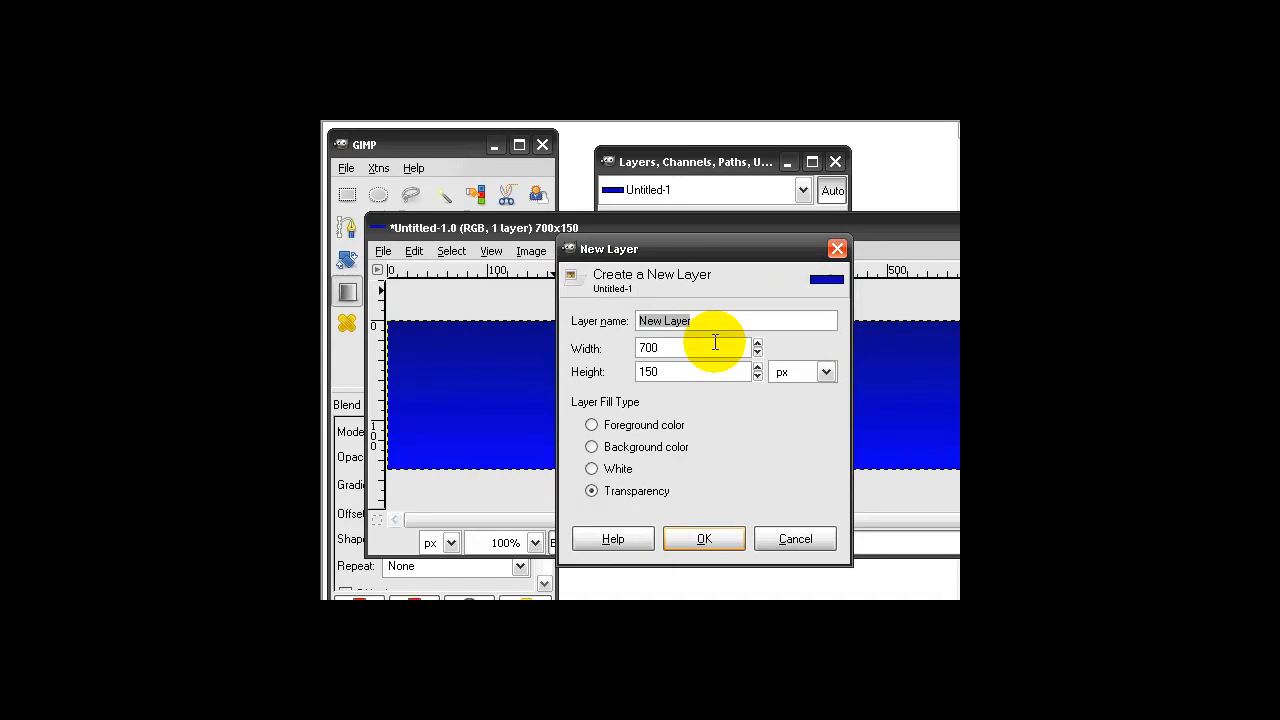
text(S)
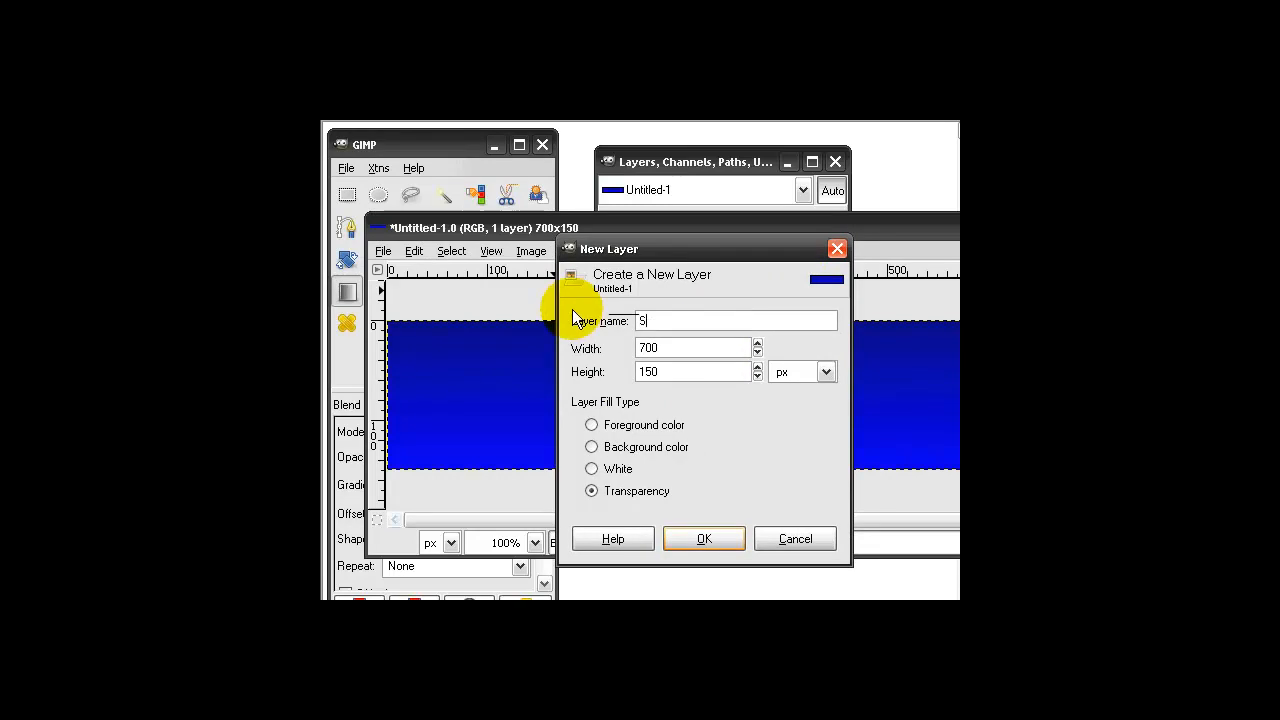
text(triples Layer)
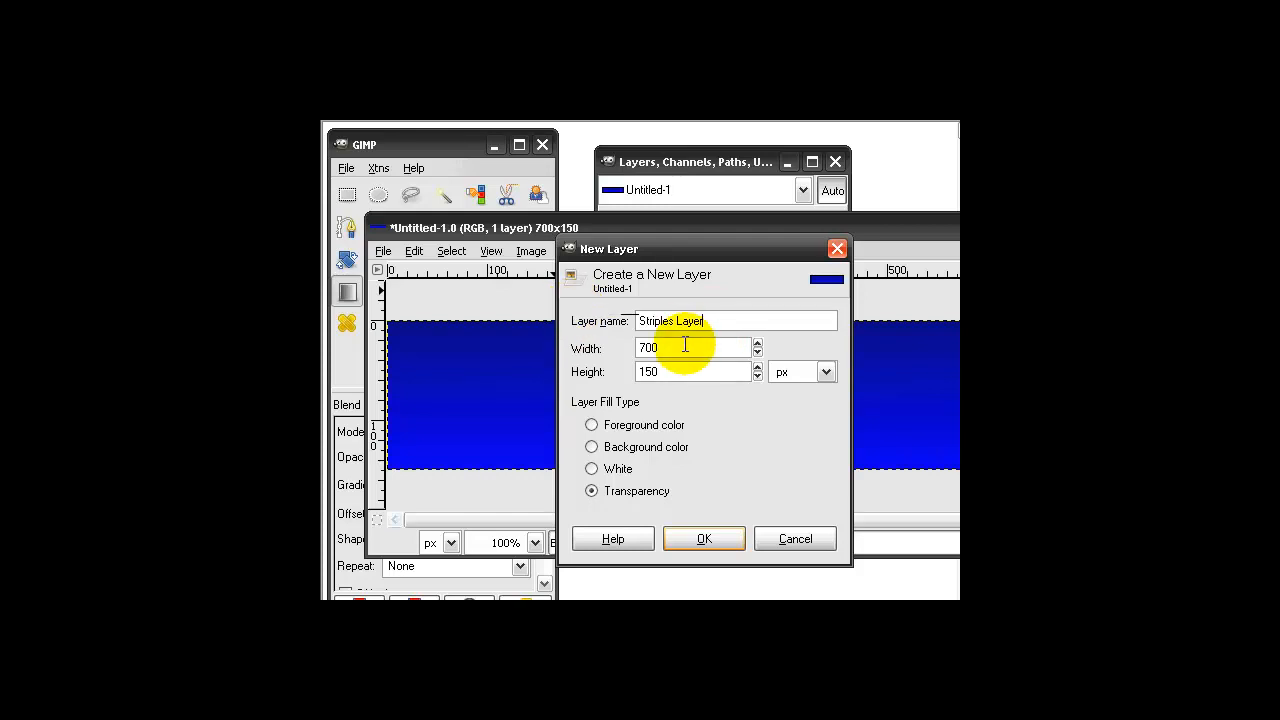
click(704, 539)
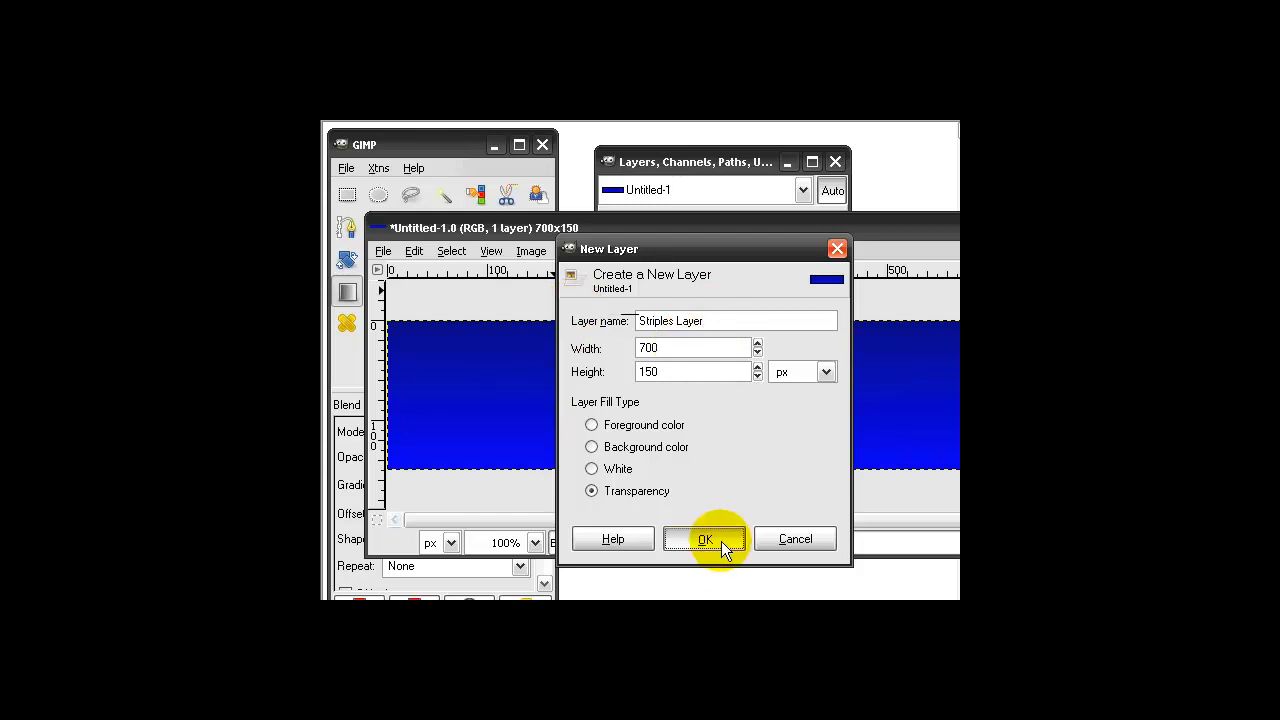
Fill the Striples Layer with the yellow and black "Warning!" pattern using Bucket Fill
drag(751, 232, 917, 158)
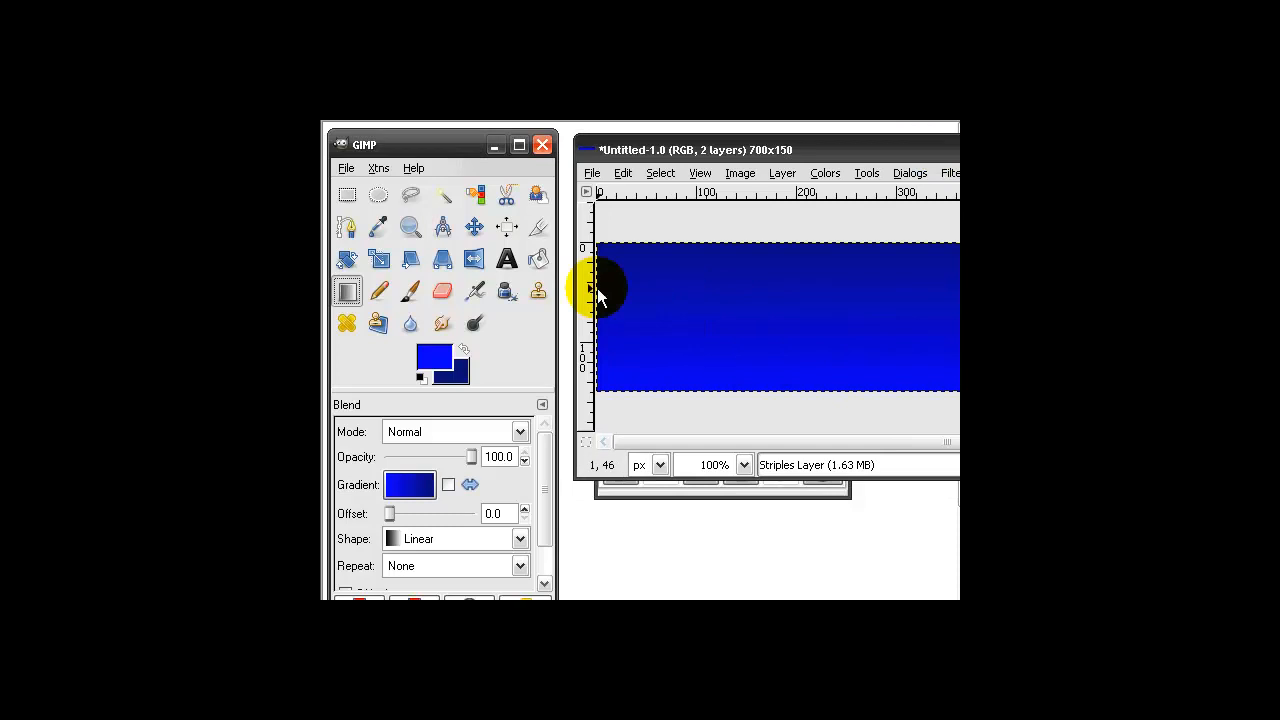
click(539, 260)
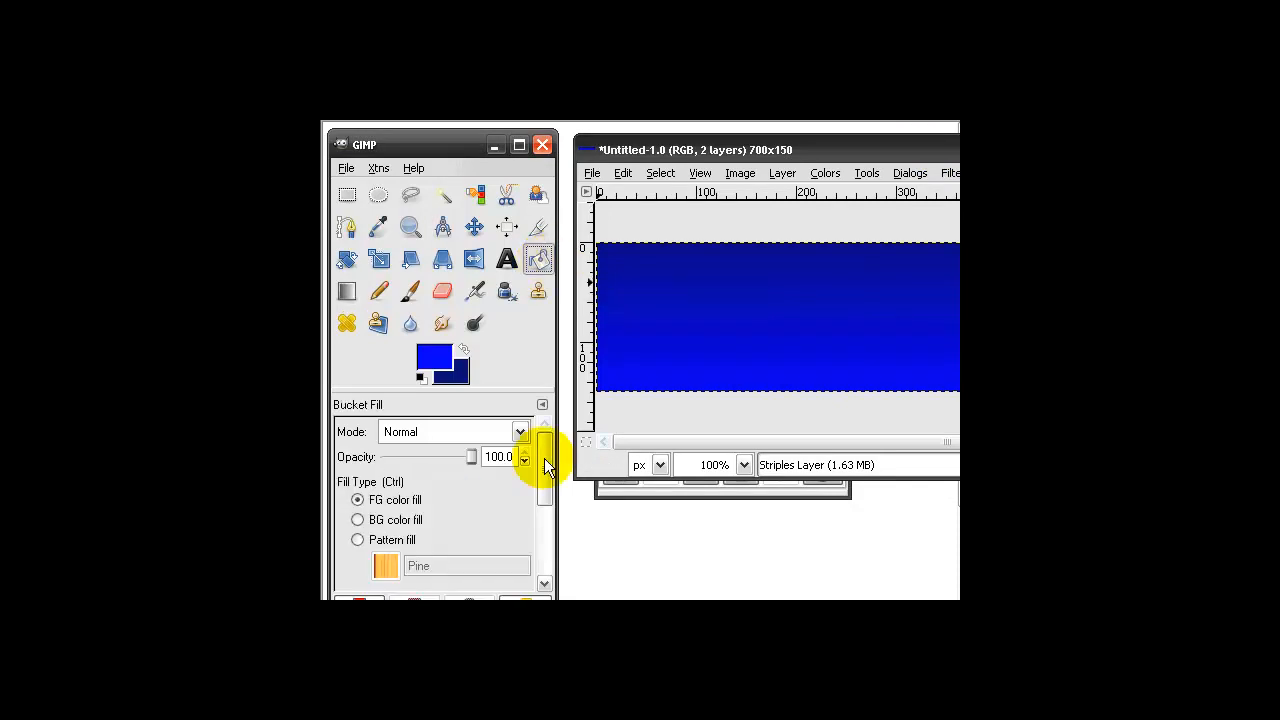
drag(544, 458, 533, 485)
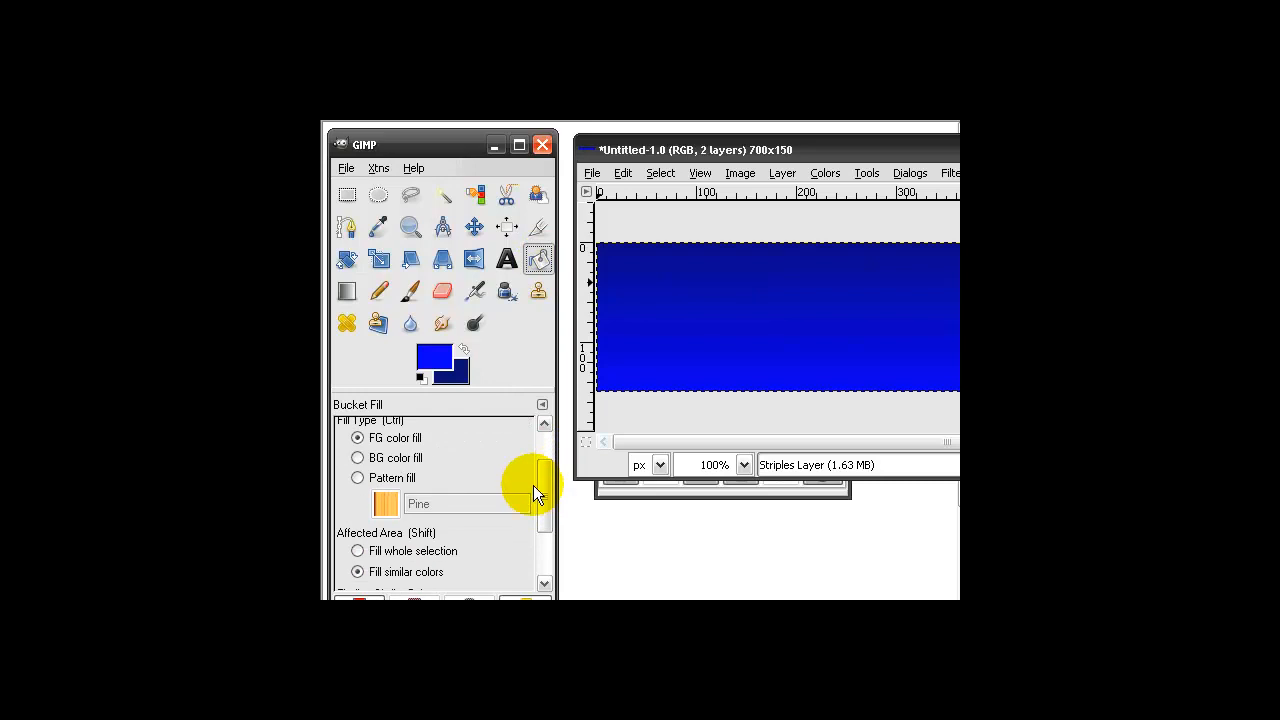
click(358, 478)
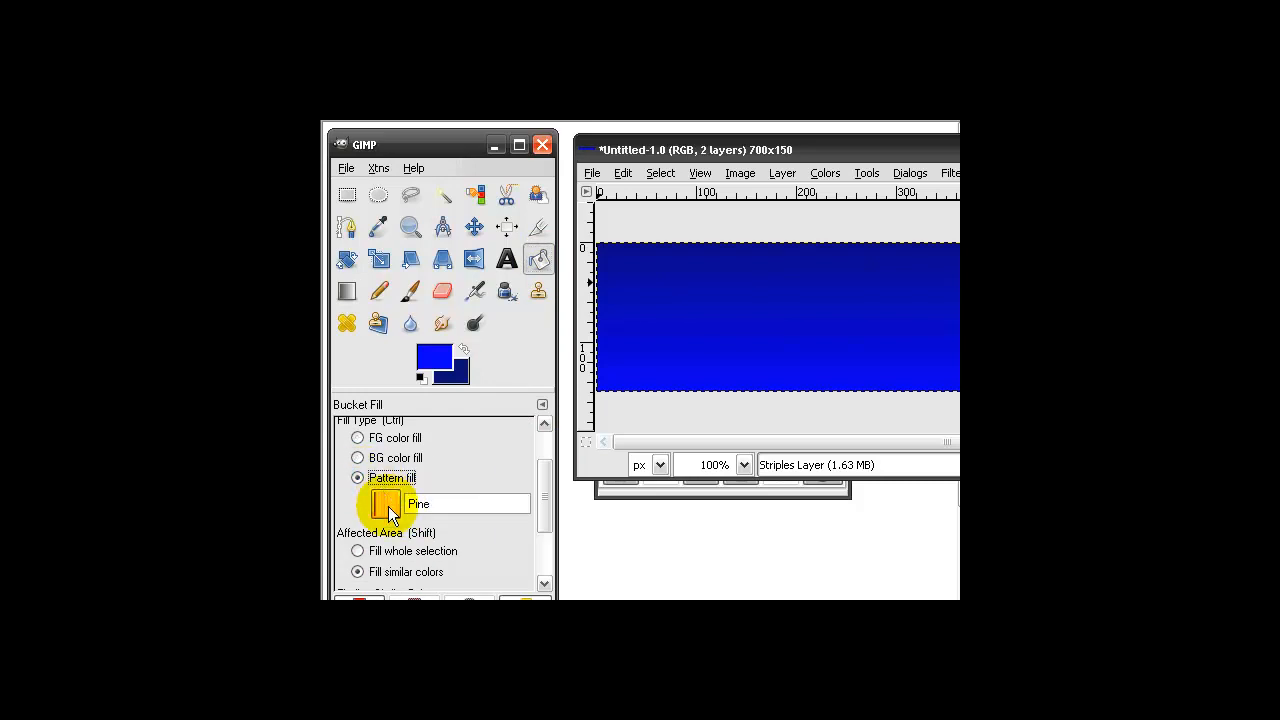
click(388, 506)
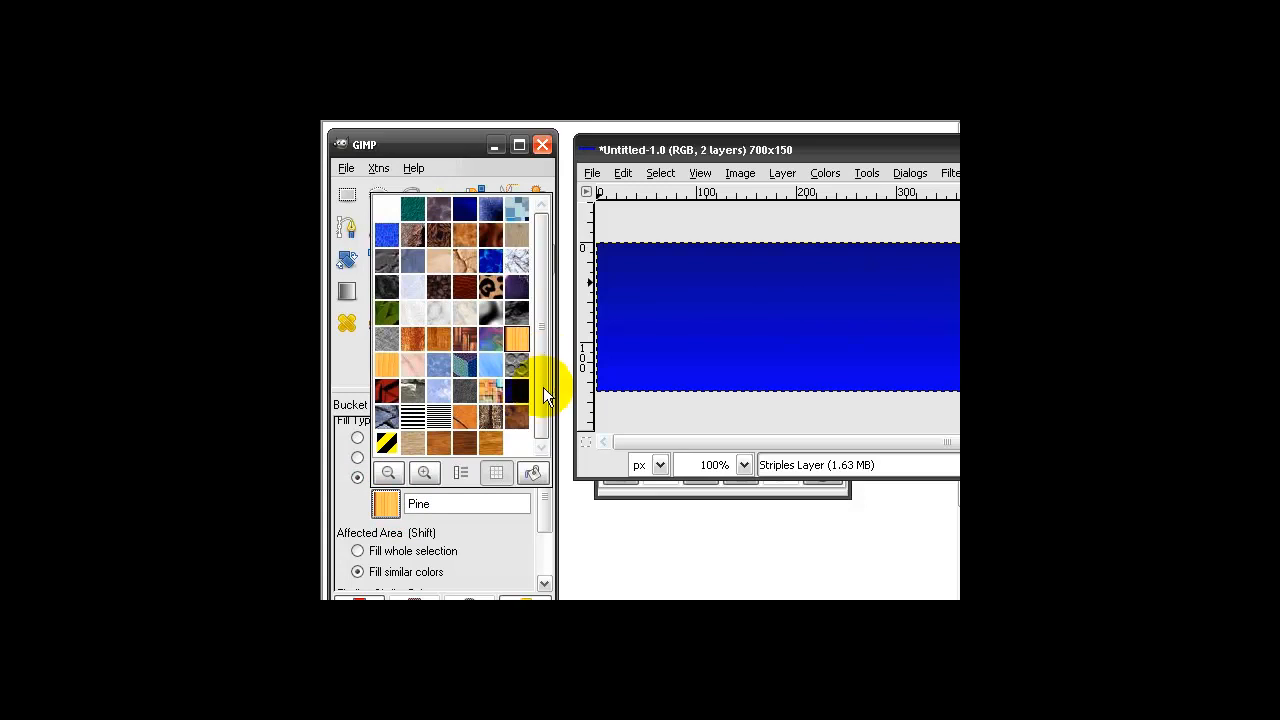
click(386, 441)
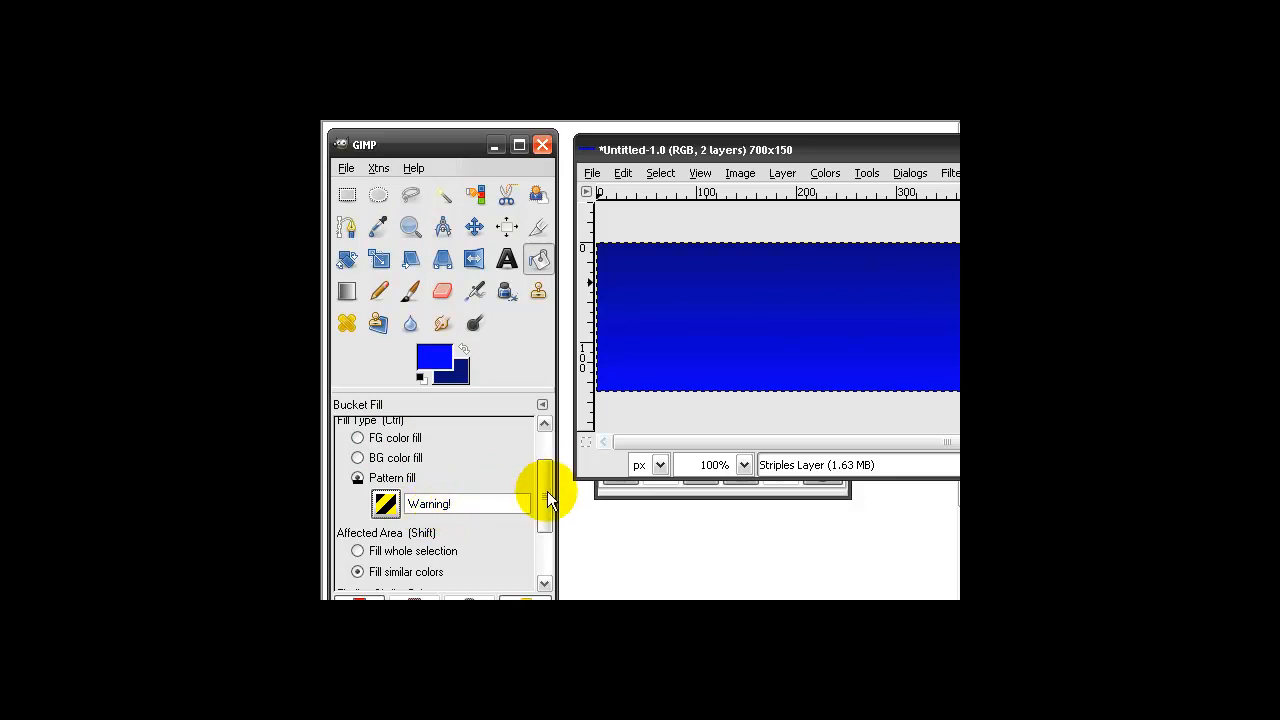
drag(546, 491, 546, 465)
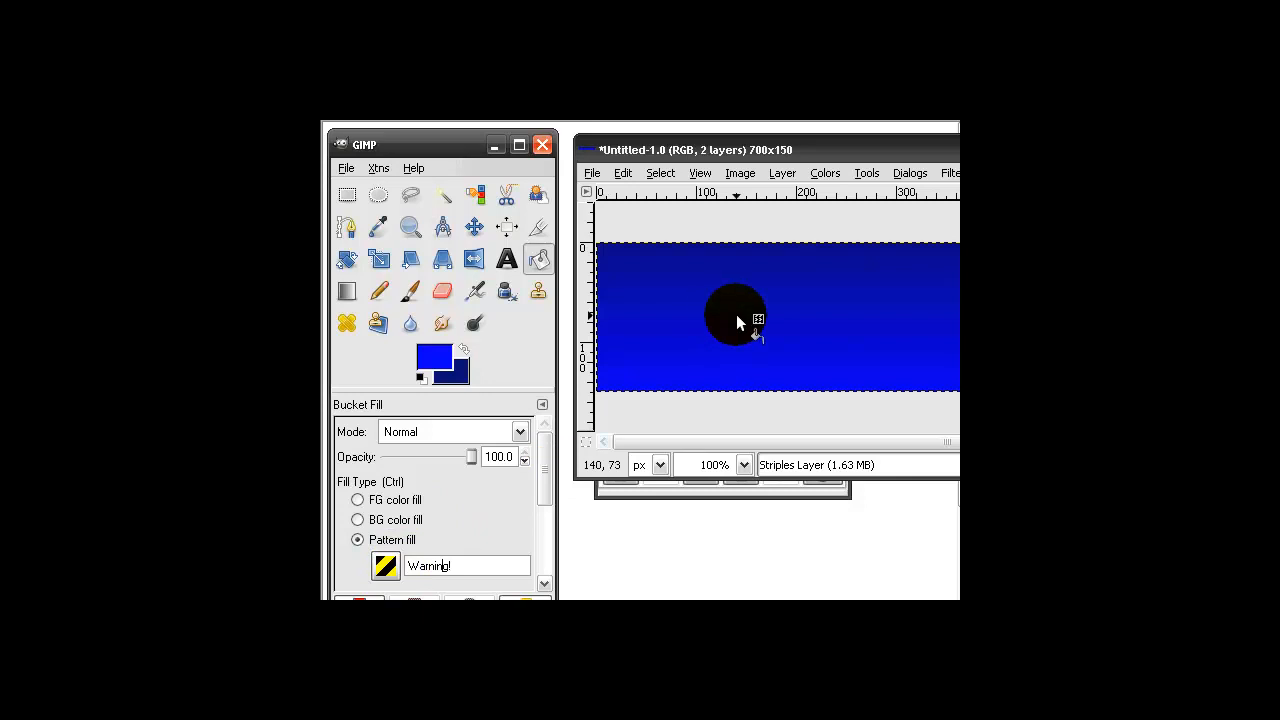
click(718, 318)
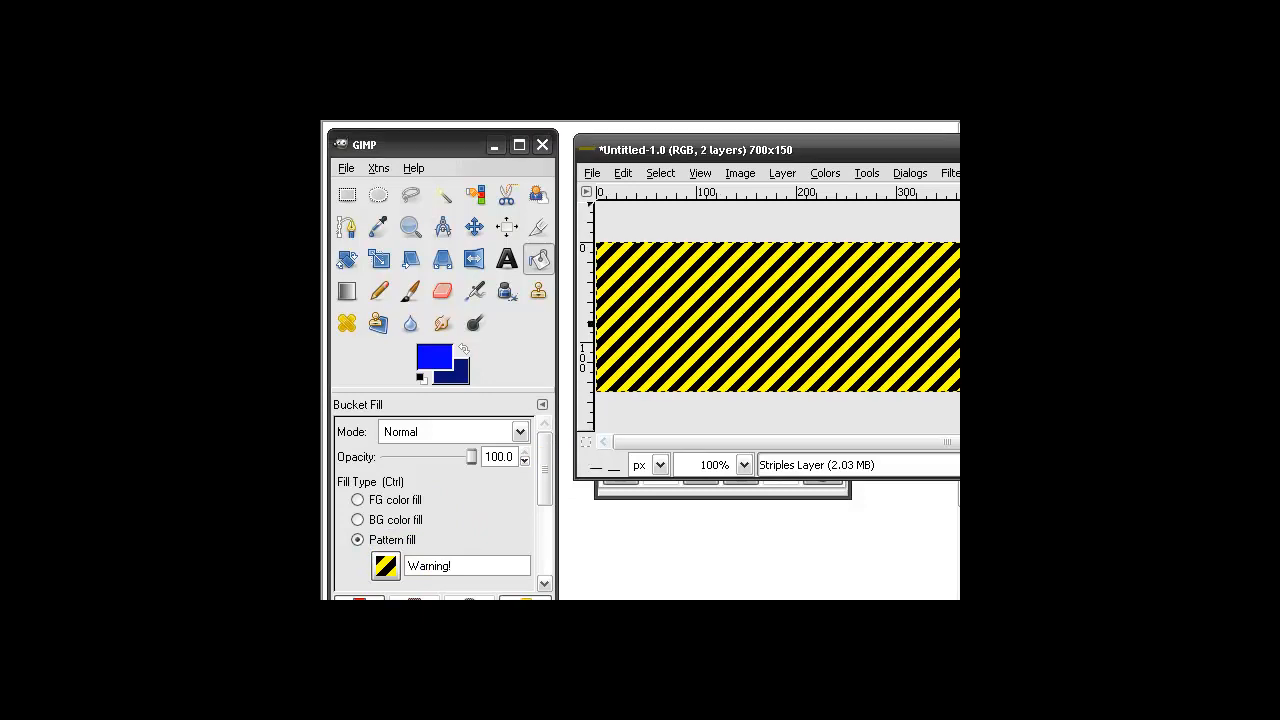
Apply Color to Alpha to the Striples Layer, using yellow as the color to turn transparent
drag(767, 149, 327, 0)
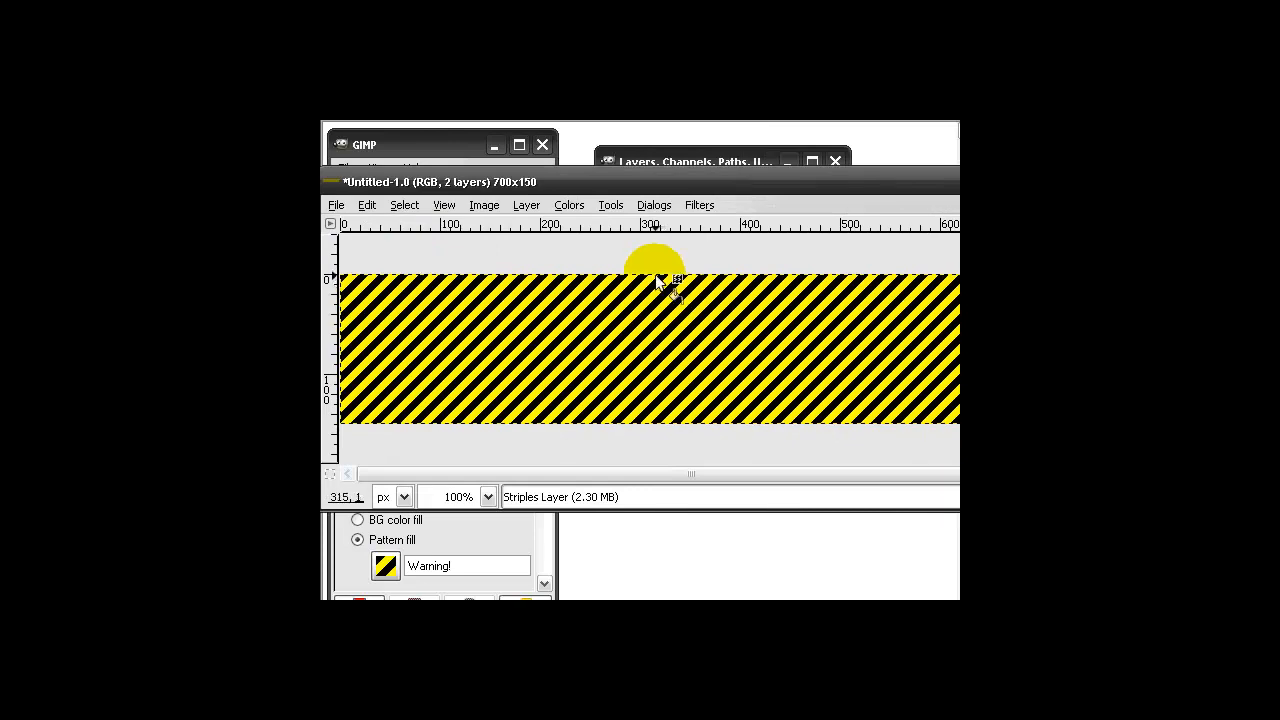
click(567, 207)
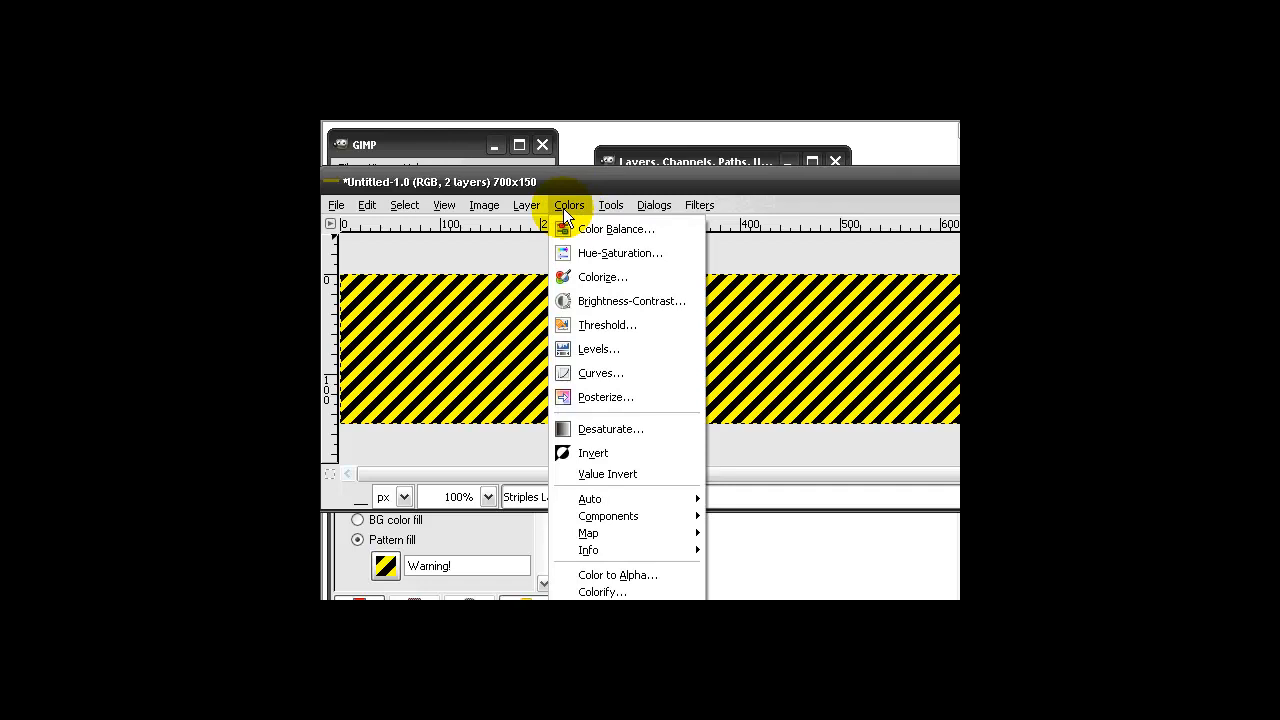
click(649, 577)
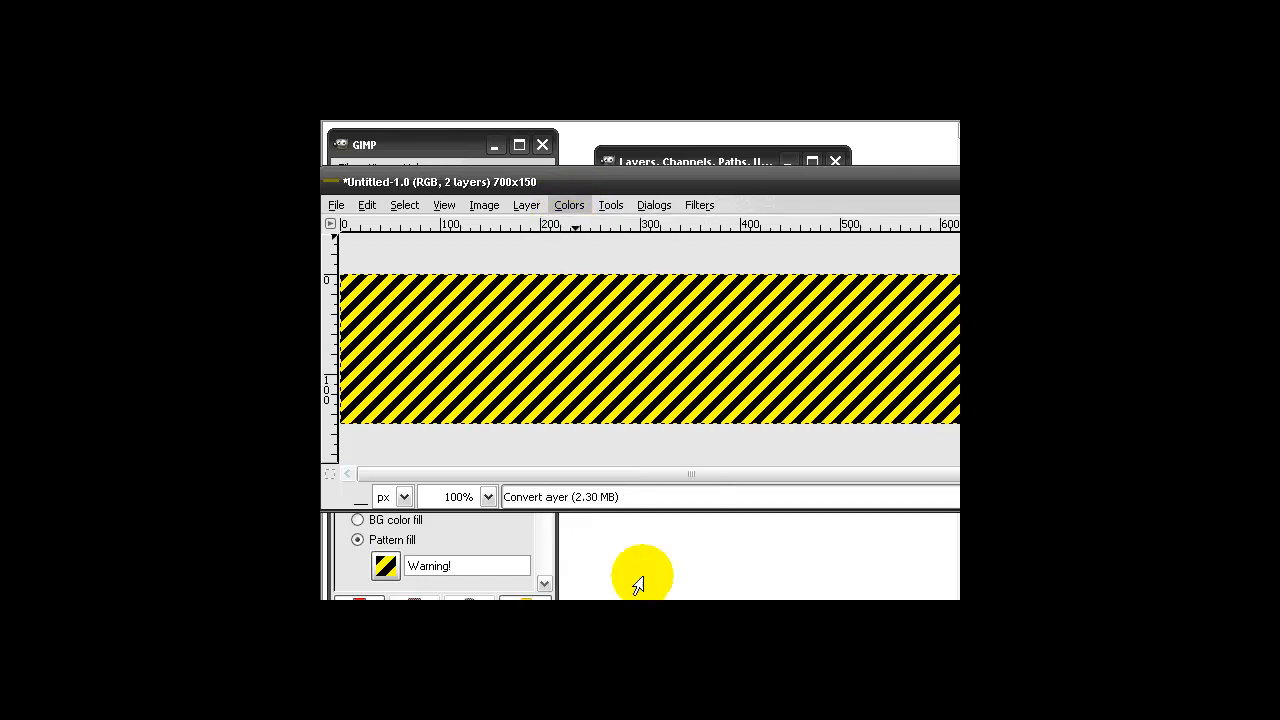
drag(705, 212, 715, 195)
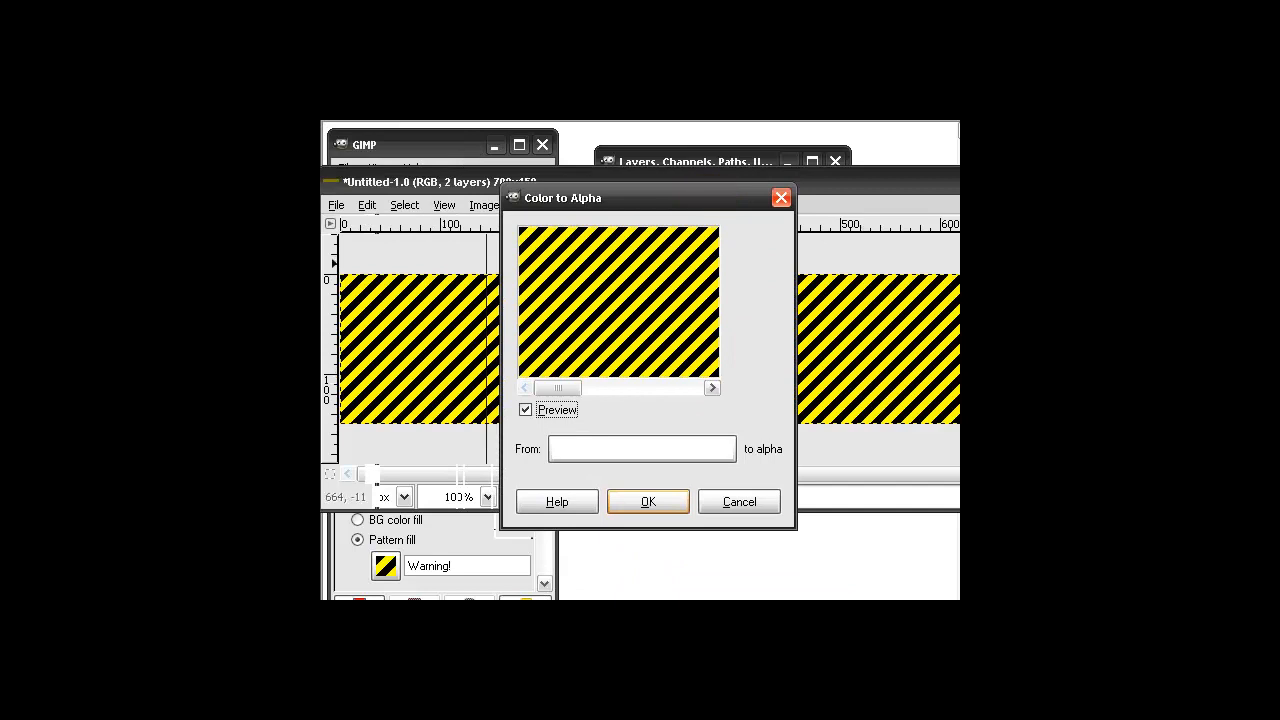
click(666, 451)
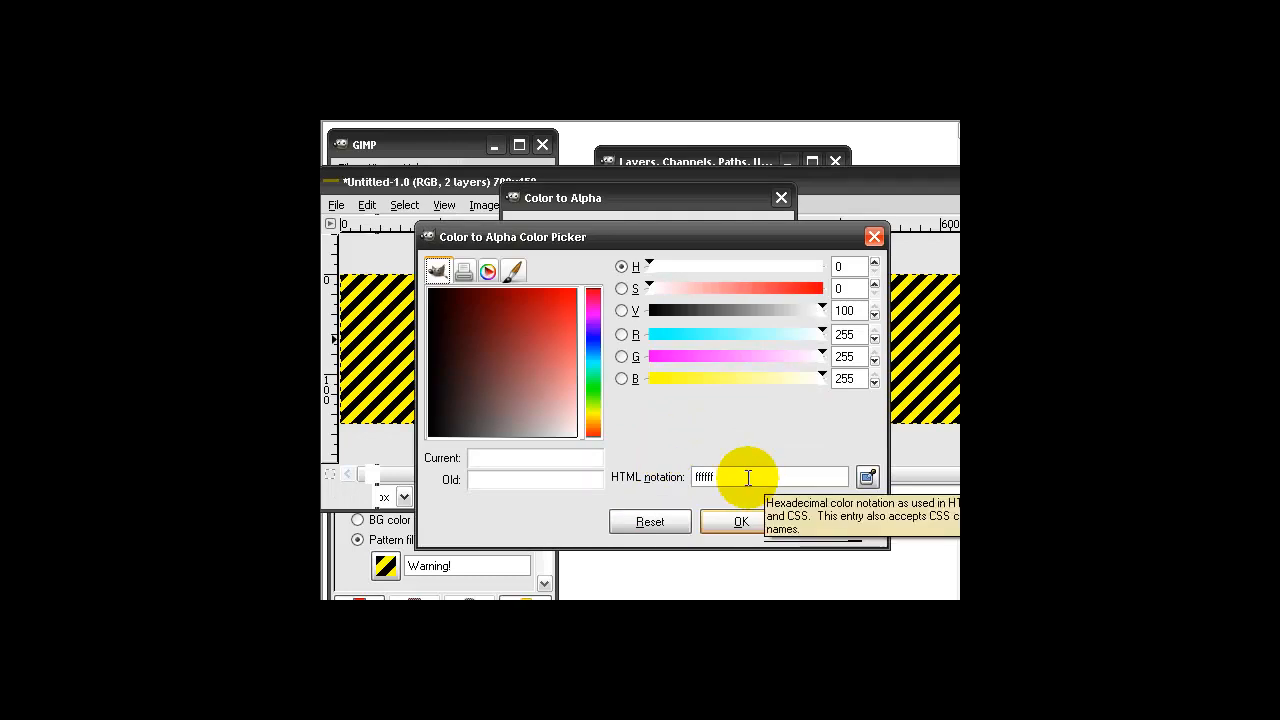
drag(737, 478, 683, 477)
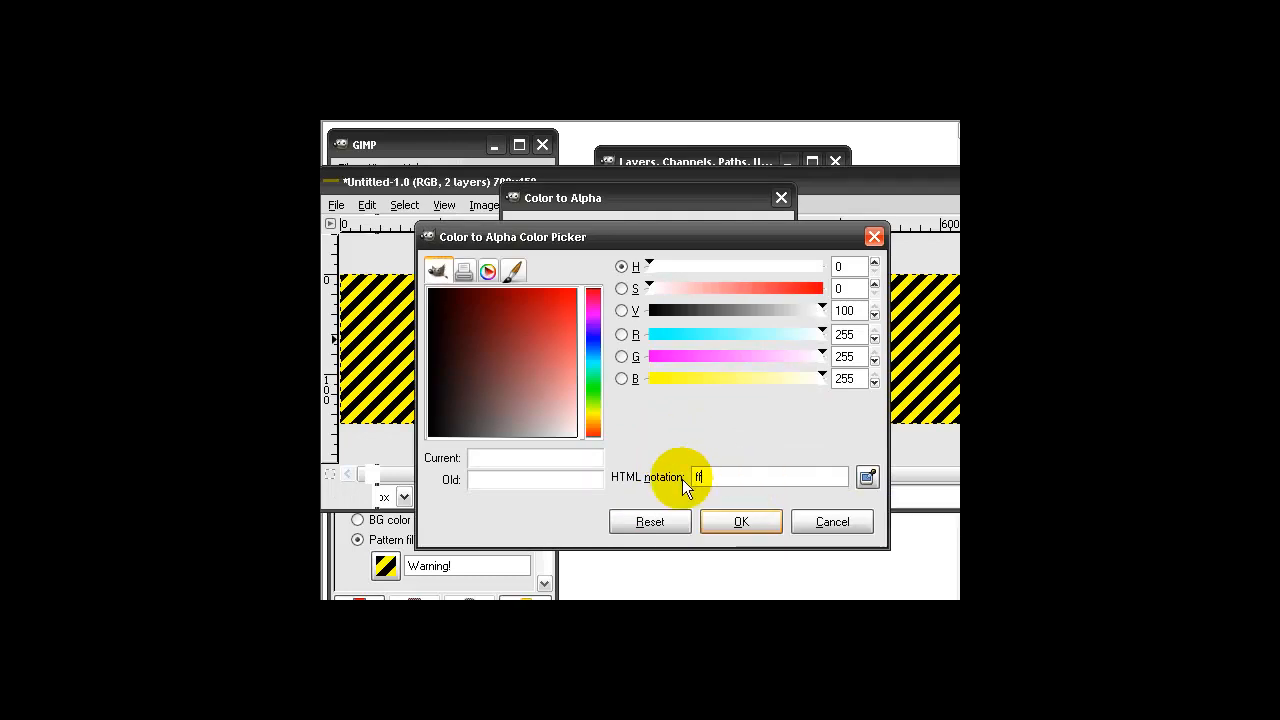
text(000)
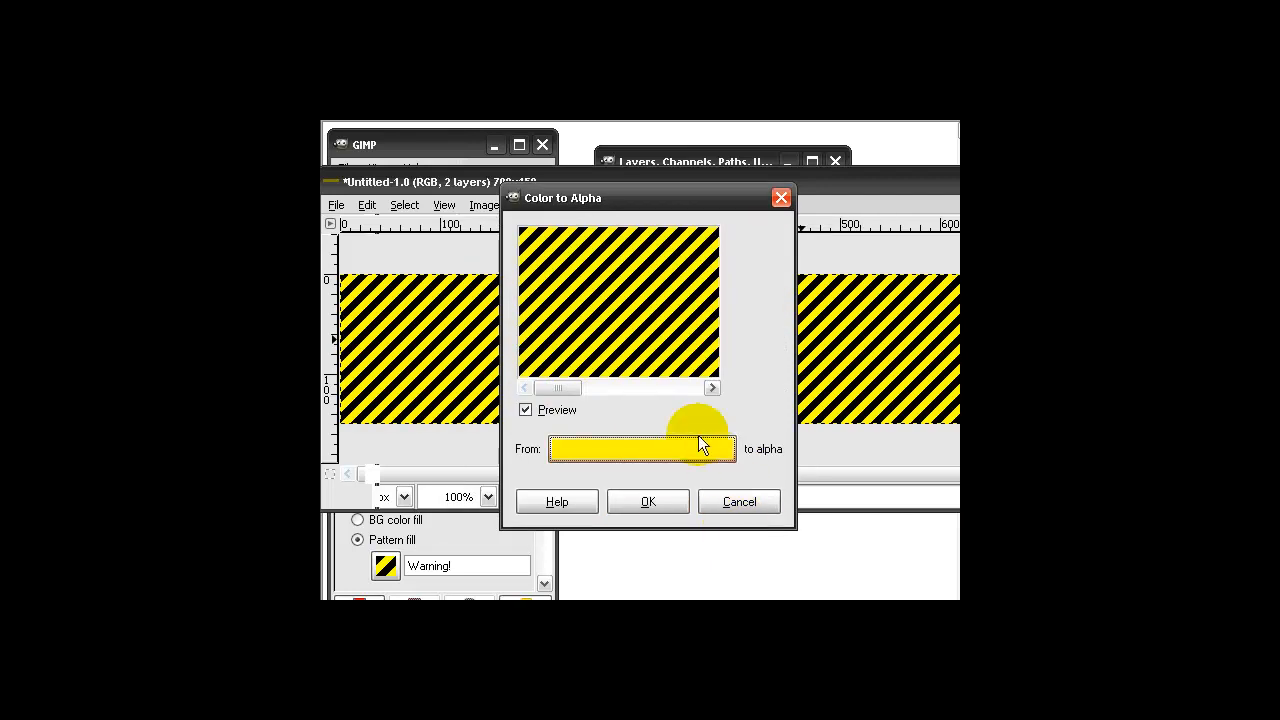
click(668, 505)
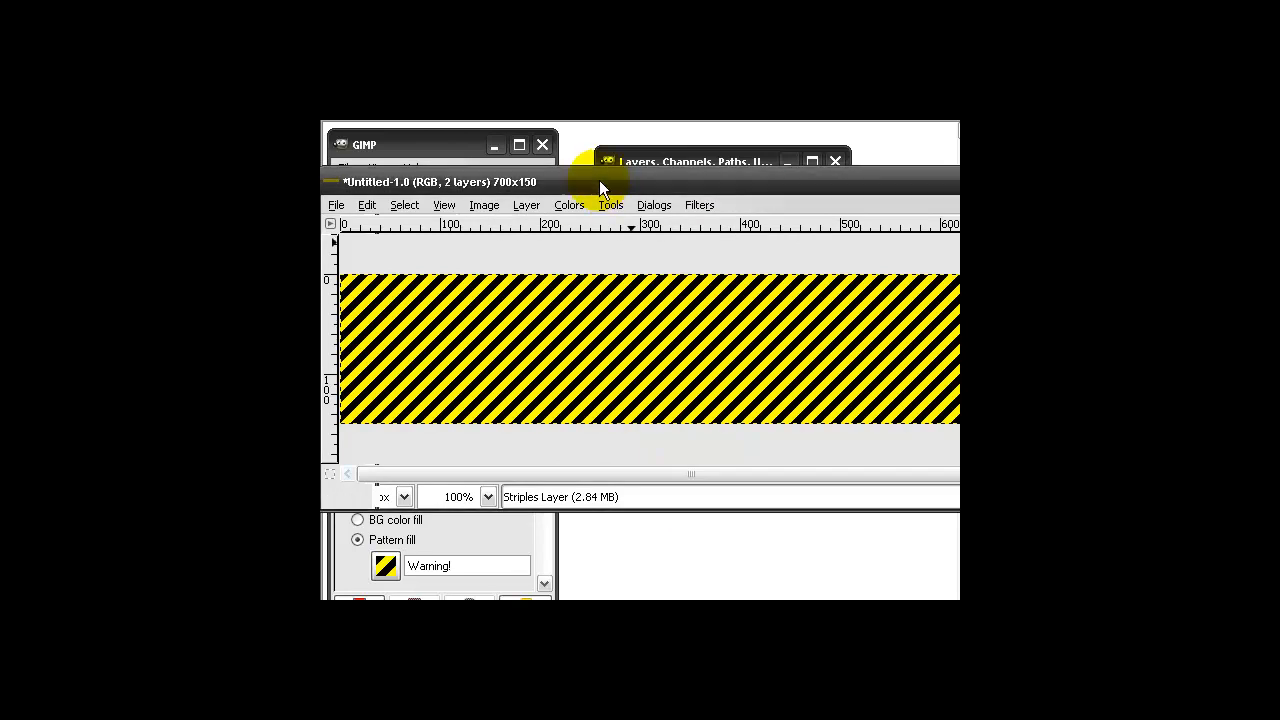
Lower the opacity of the Striples Layer to 7.9 so the blue gradient beneath shows through
drag(601, 181, 590, 337)
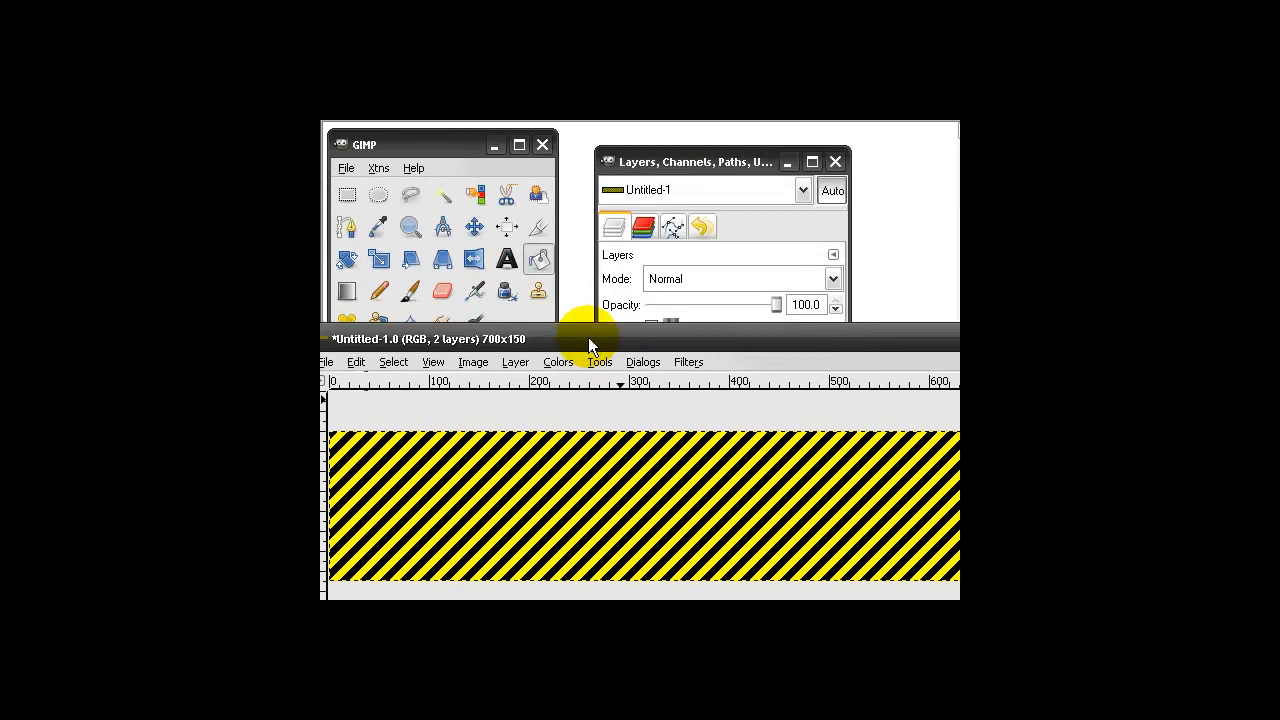
click(699, 167)
drag(705, 160, 686, 147)
click(742, 345)
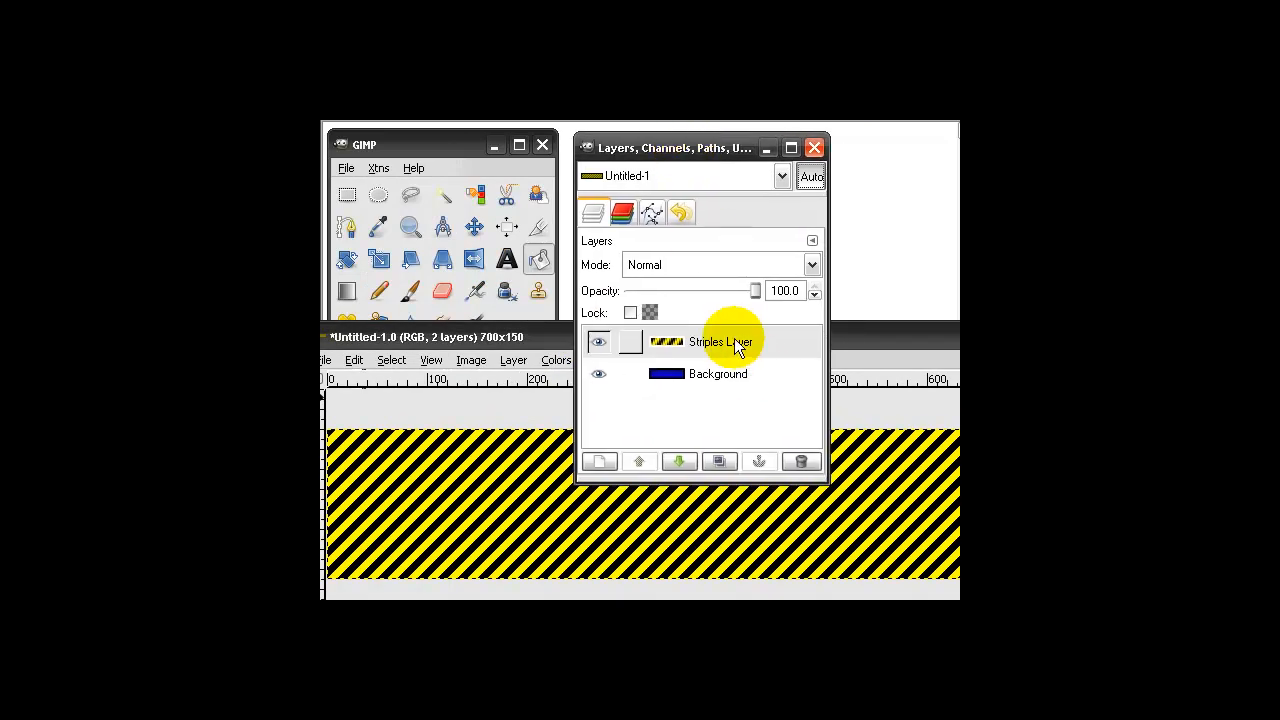
click(734, 340)
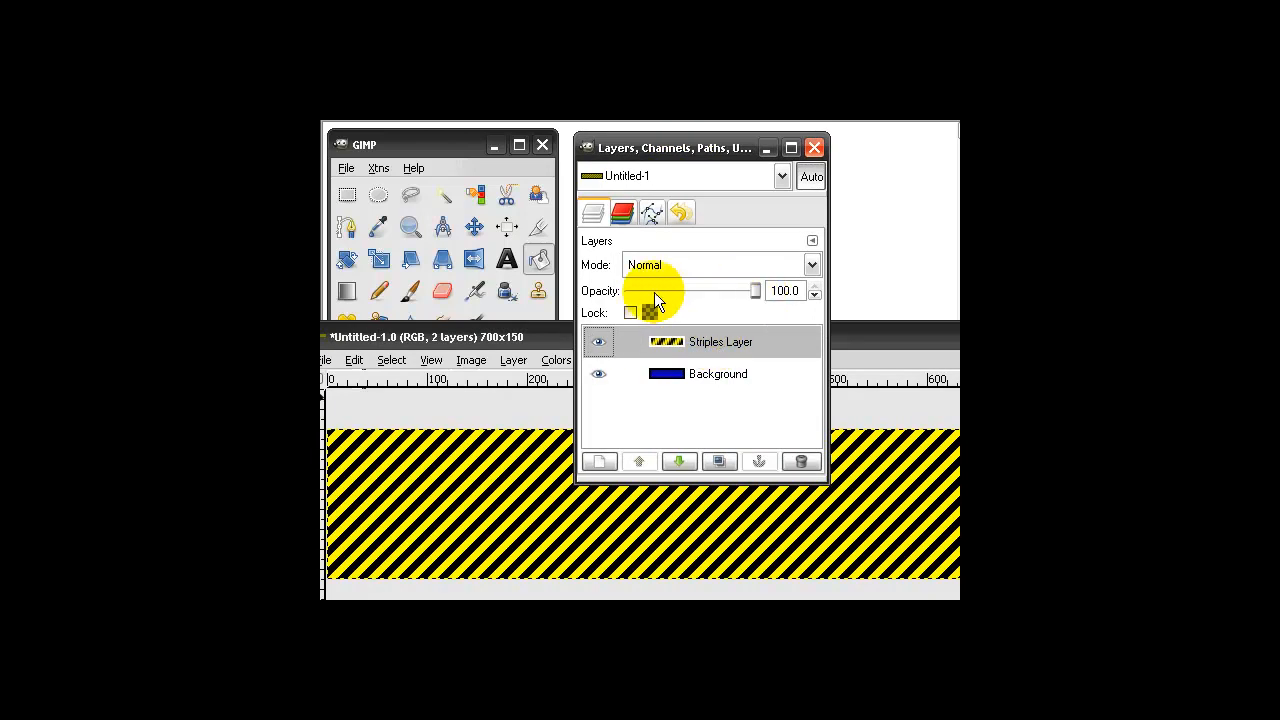
drag(767, 292, 639, 292)
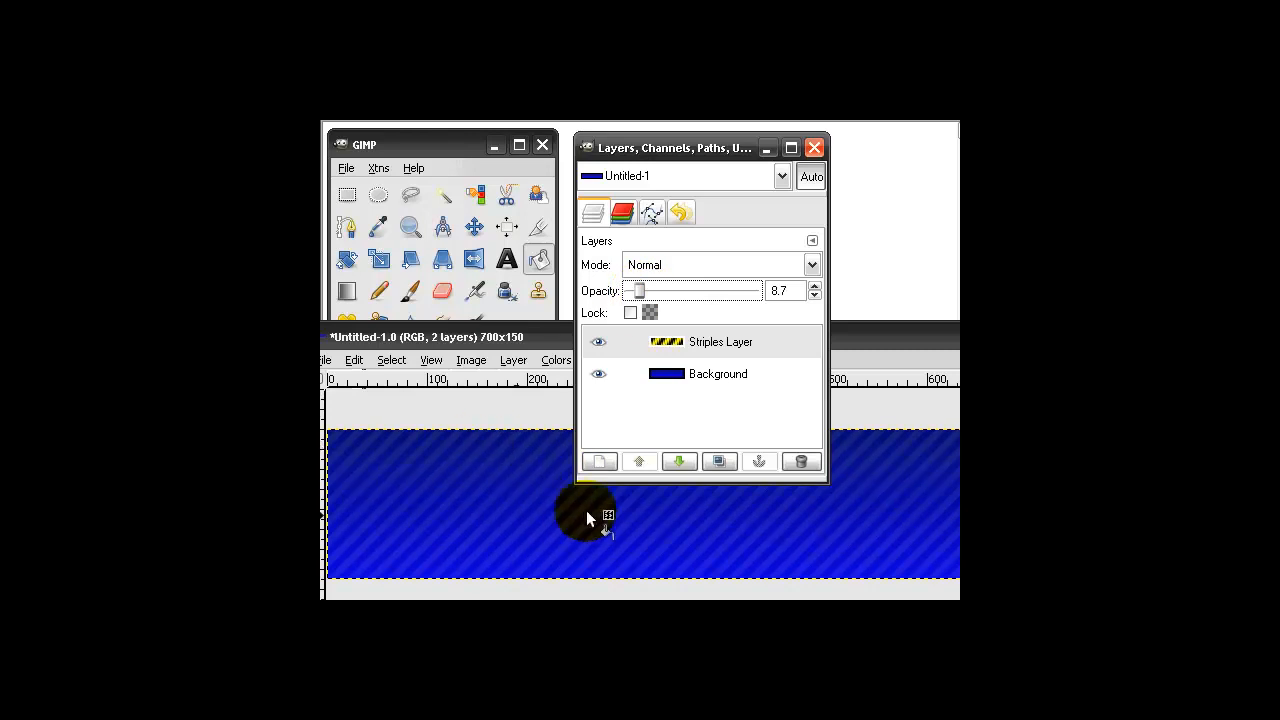
drag(641, 293, 637, 293)
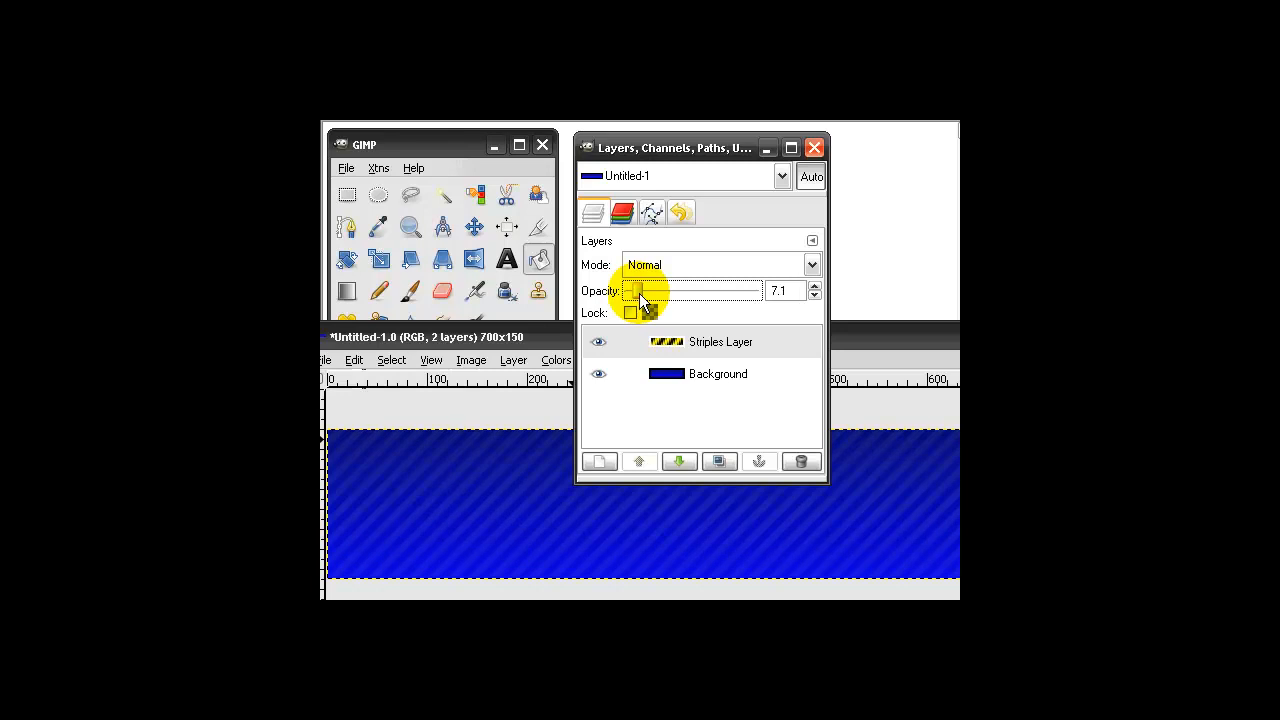
drag(639, 293, 638, 293)
mouse_move(638, 293)
mouse_down()
mouse_move(659, 293)
mouse_move(643, 293)
mouse_up()
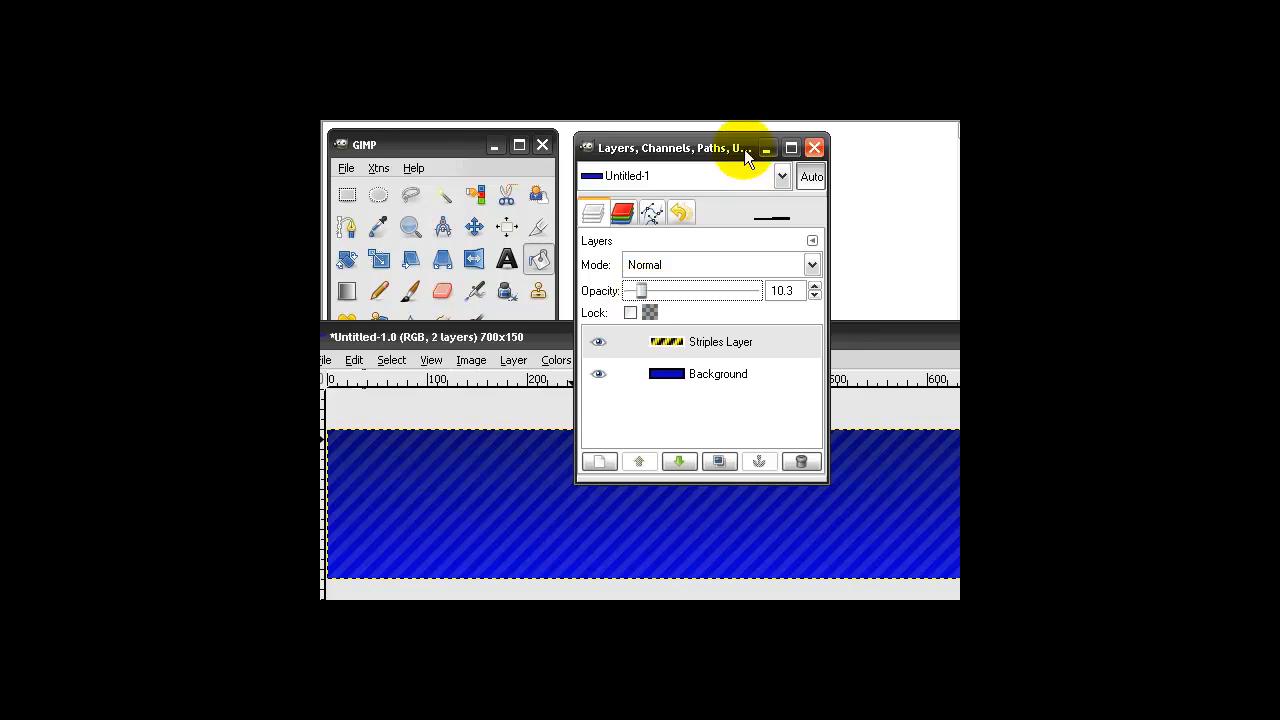
drag(744, 149, 716, 137)
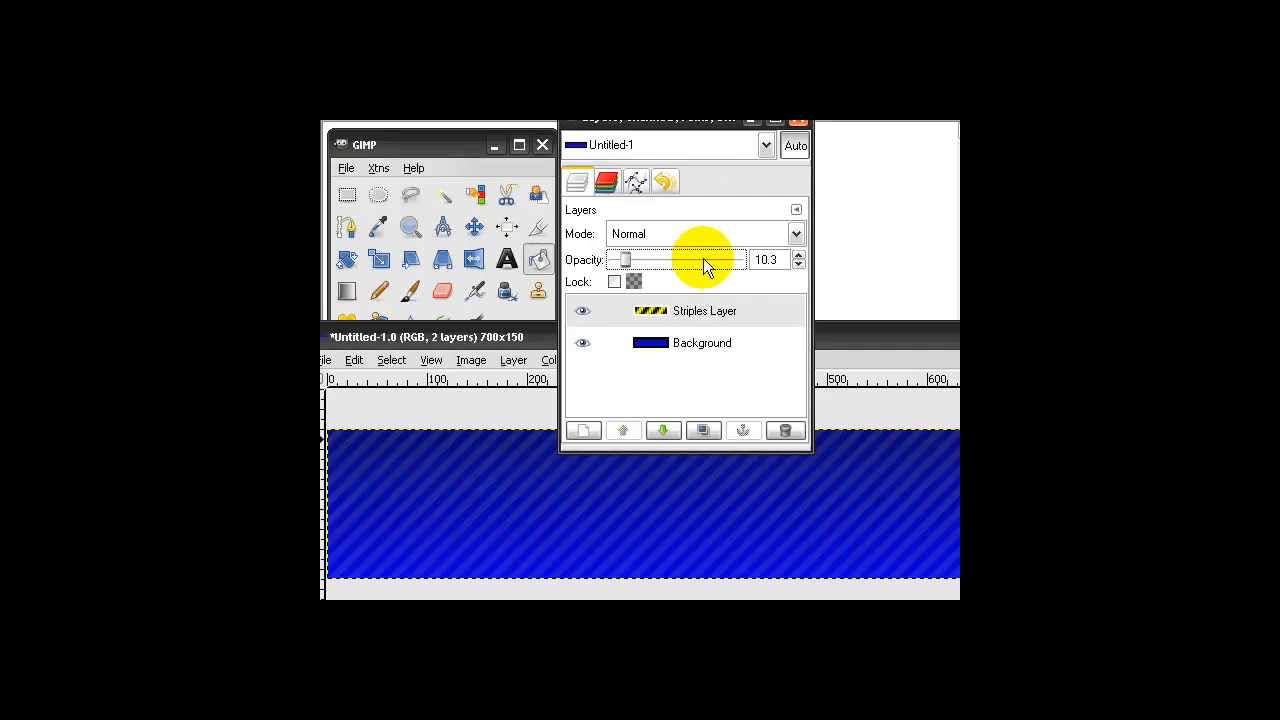
drag(631, 259, 623, 259)
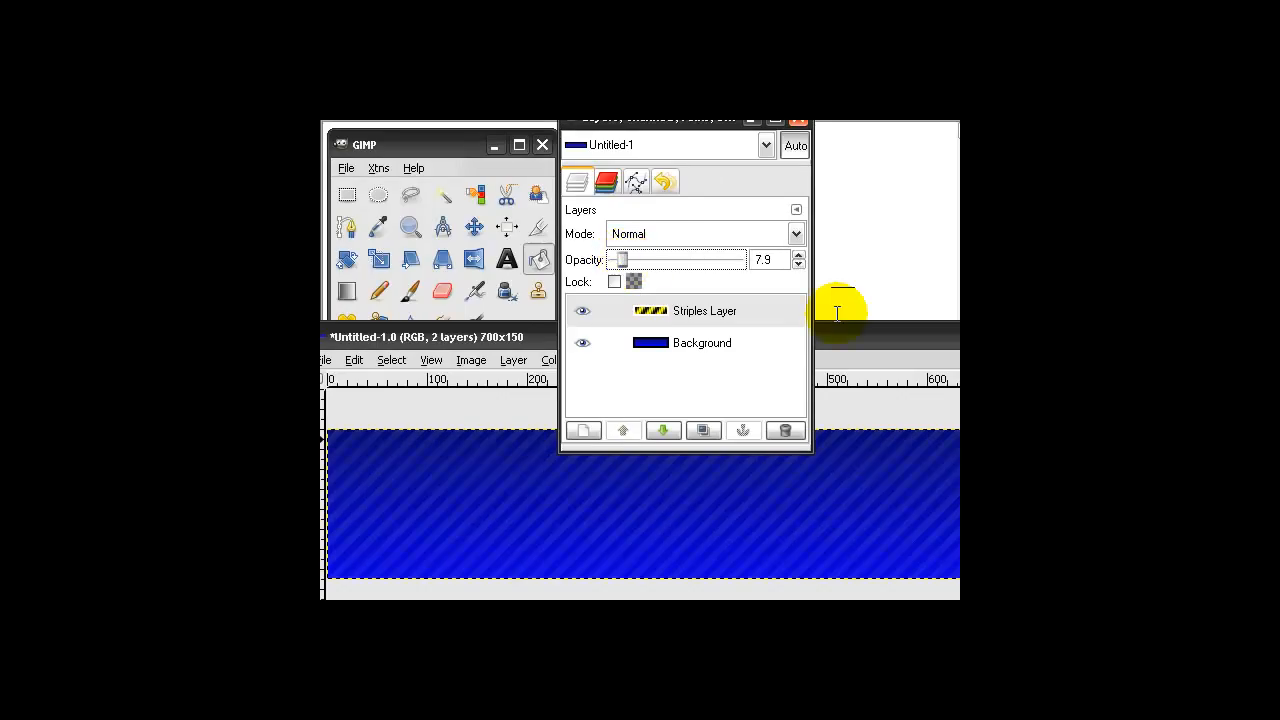
Blend a linear FG to Transparent gradient over the Striples Layer, running vertically from below the banner's lower edge to above its upper edge
drag(870, 331, 869, 310)
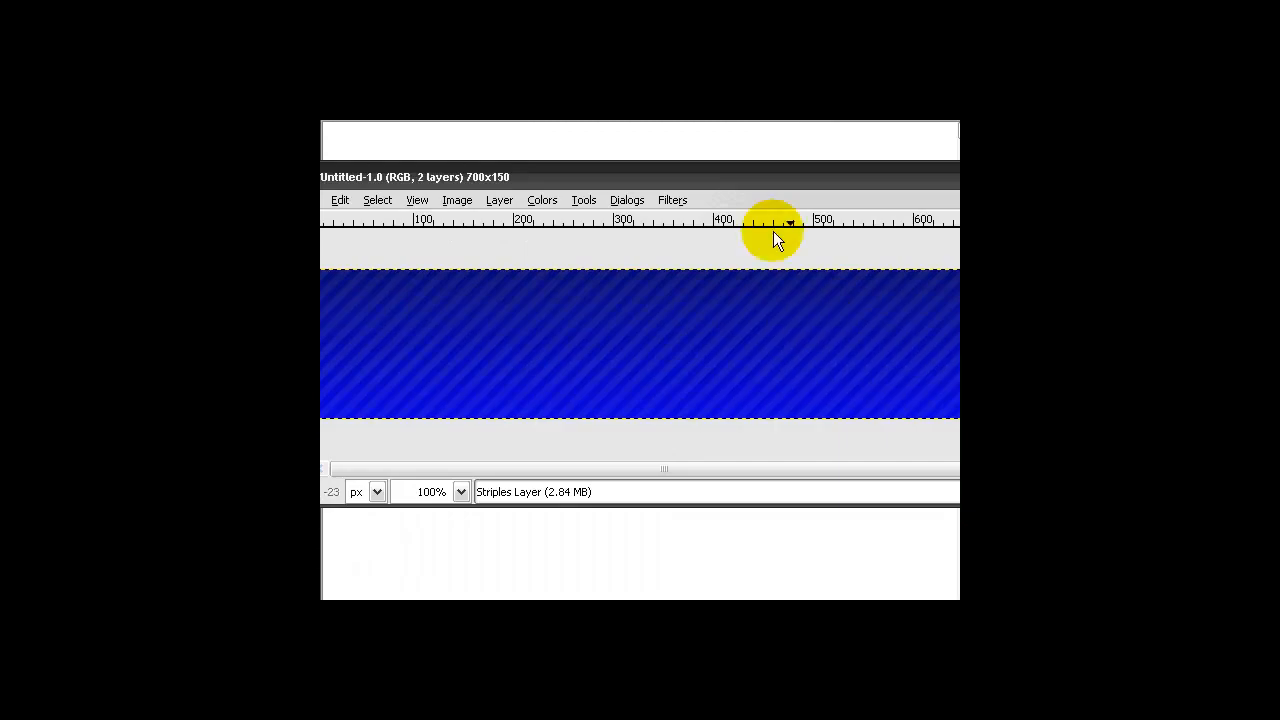
drag(774, 180, 818, 167)
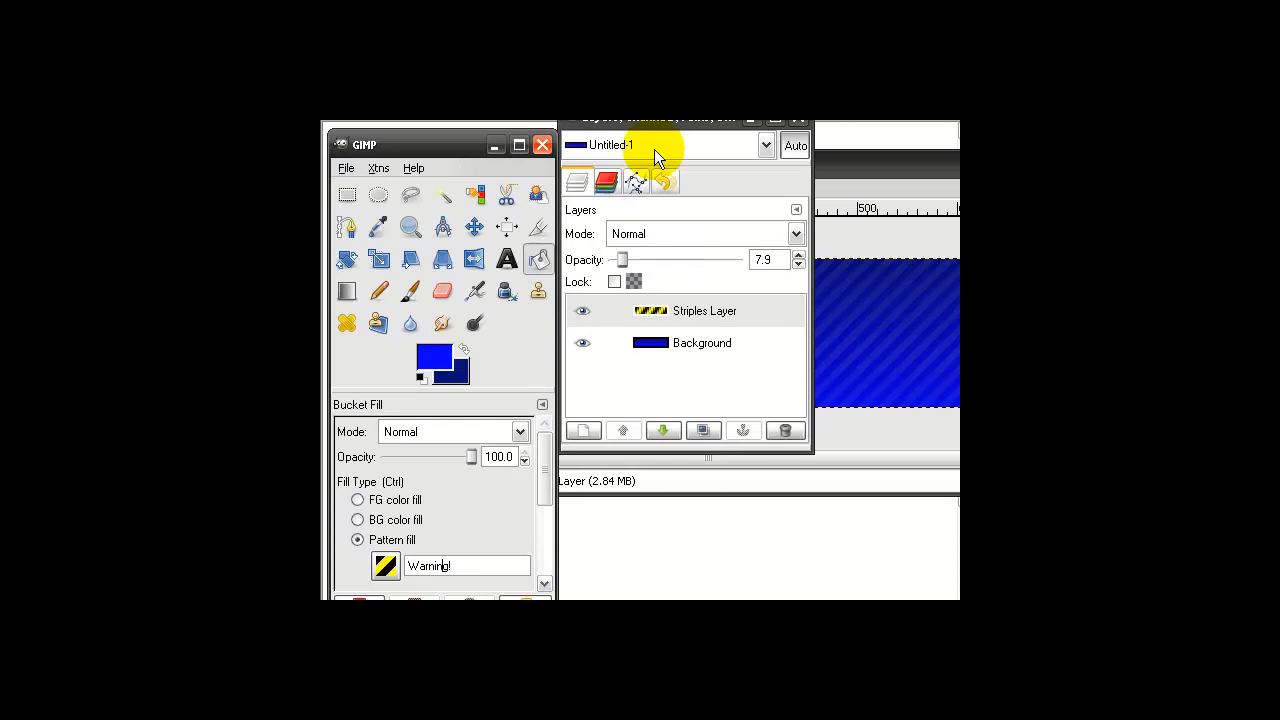
drag(660, 122, 964, 383)
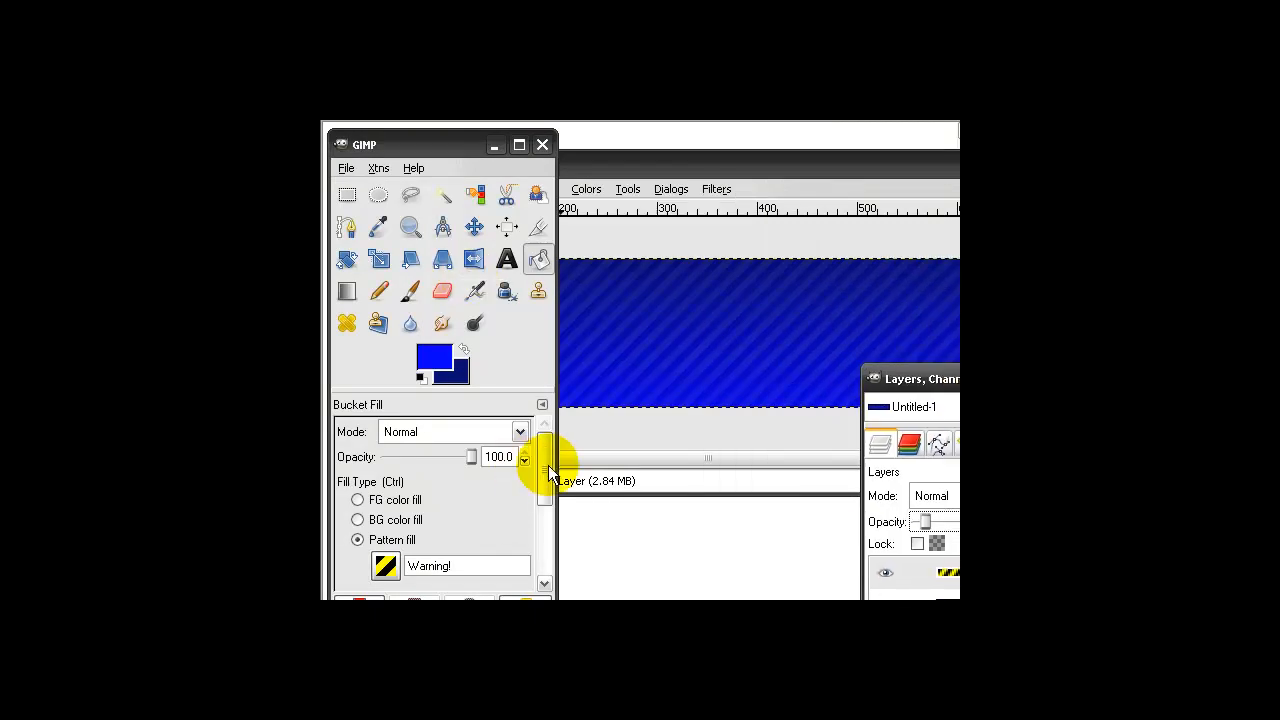
click(349, 286)
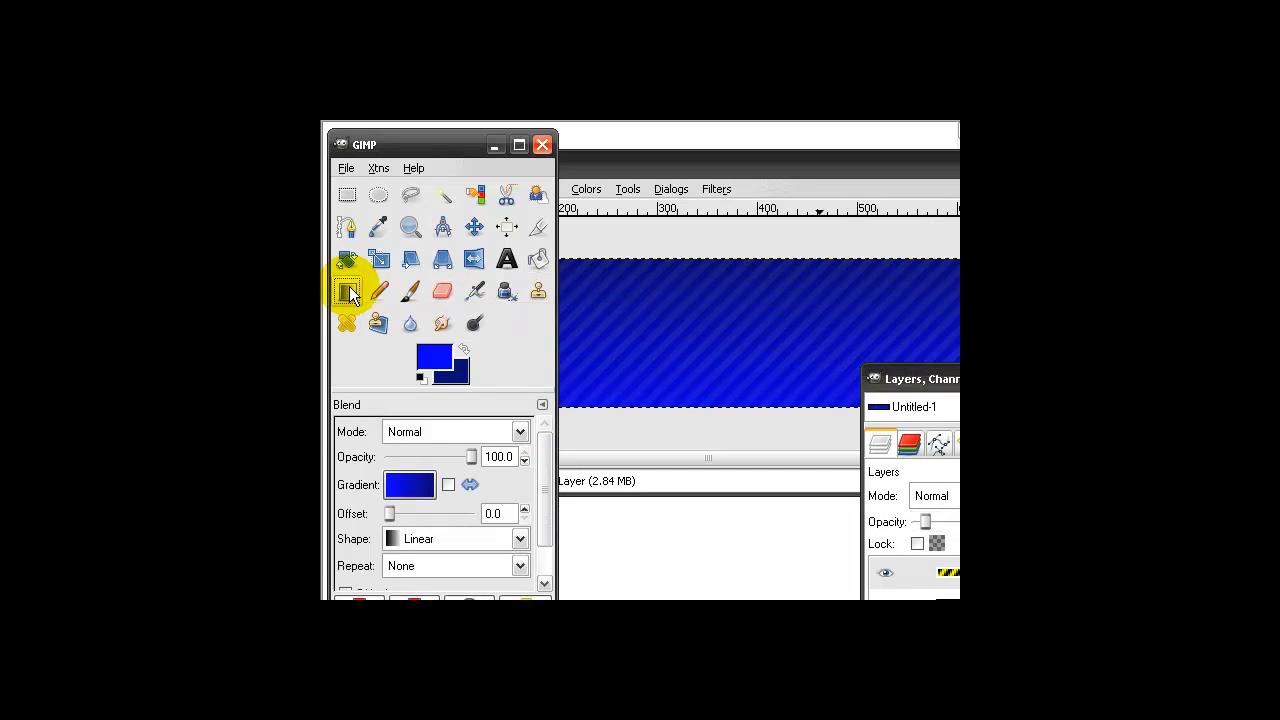
click(415, 485)
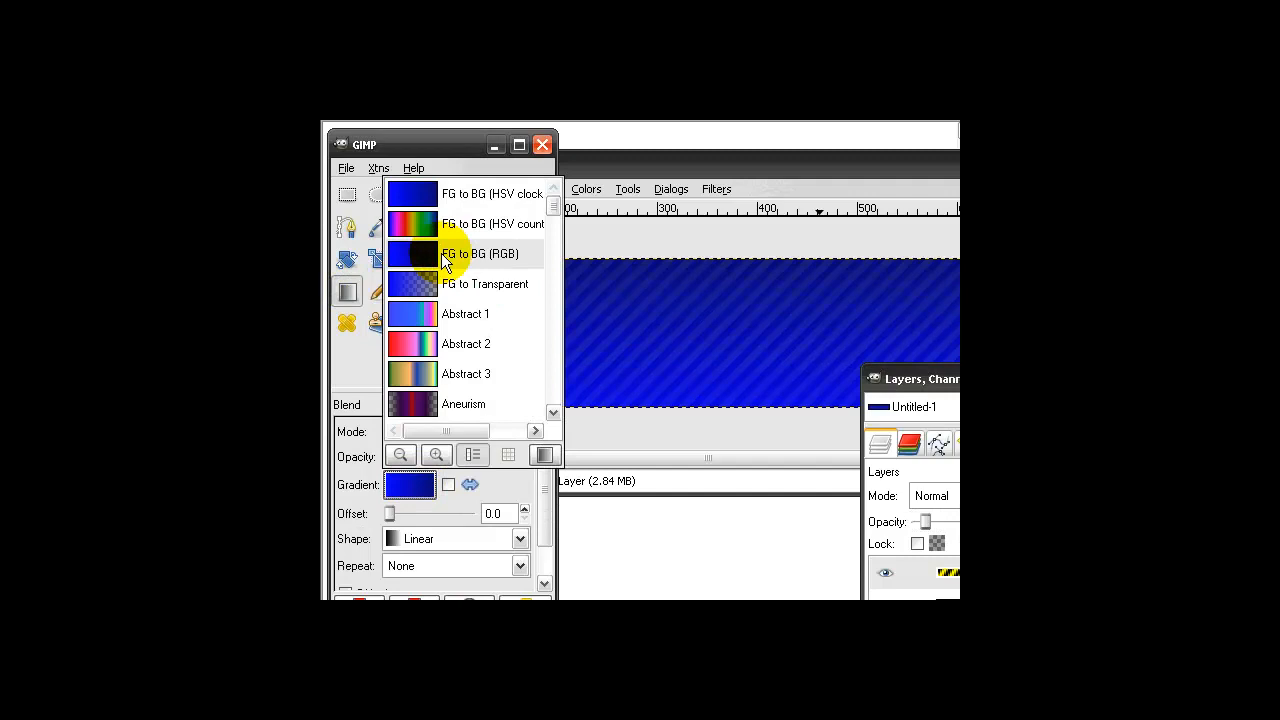
click(484, 290)
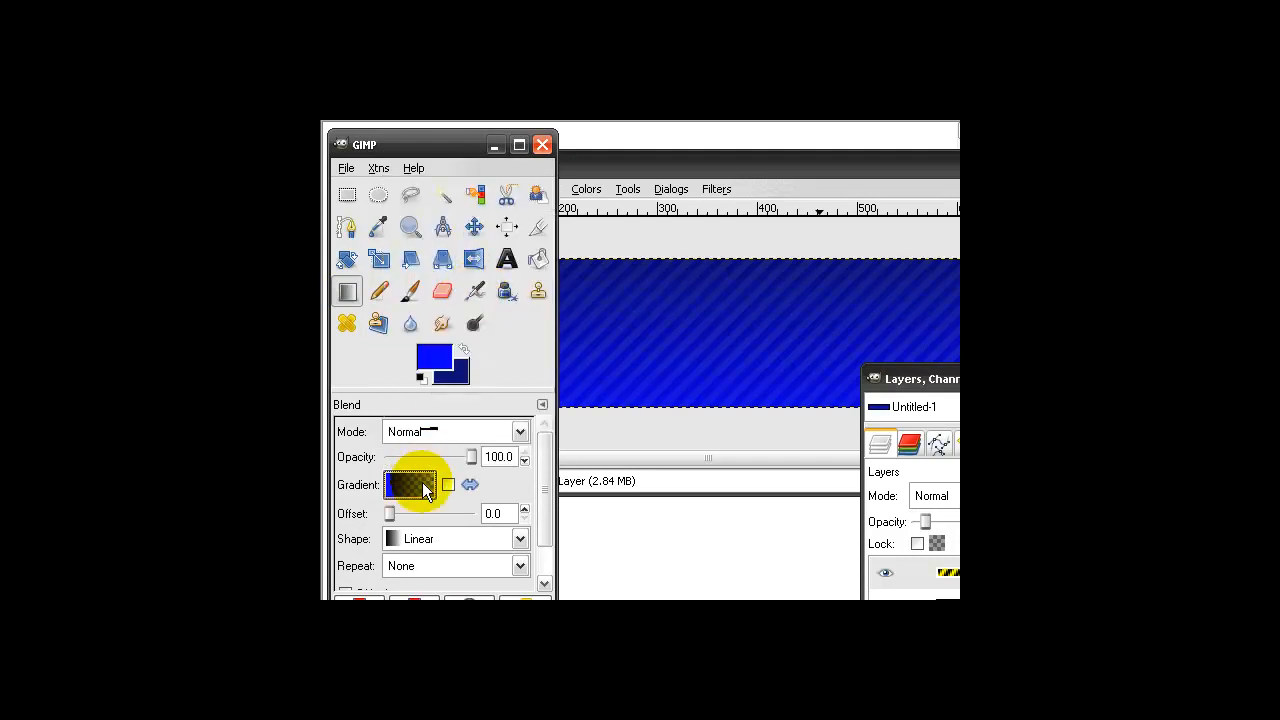
click(690, 158)
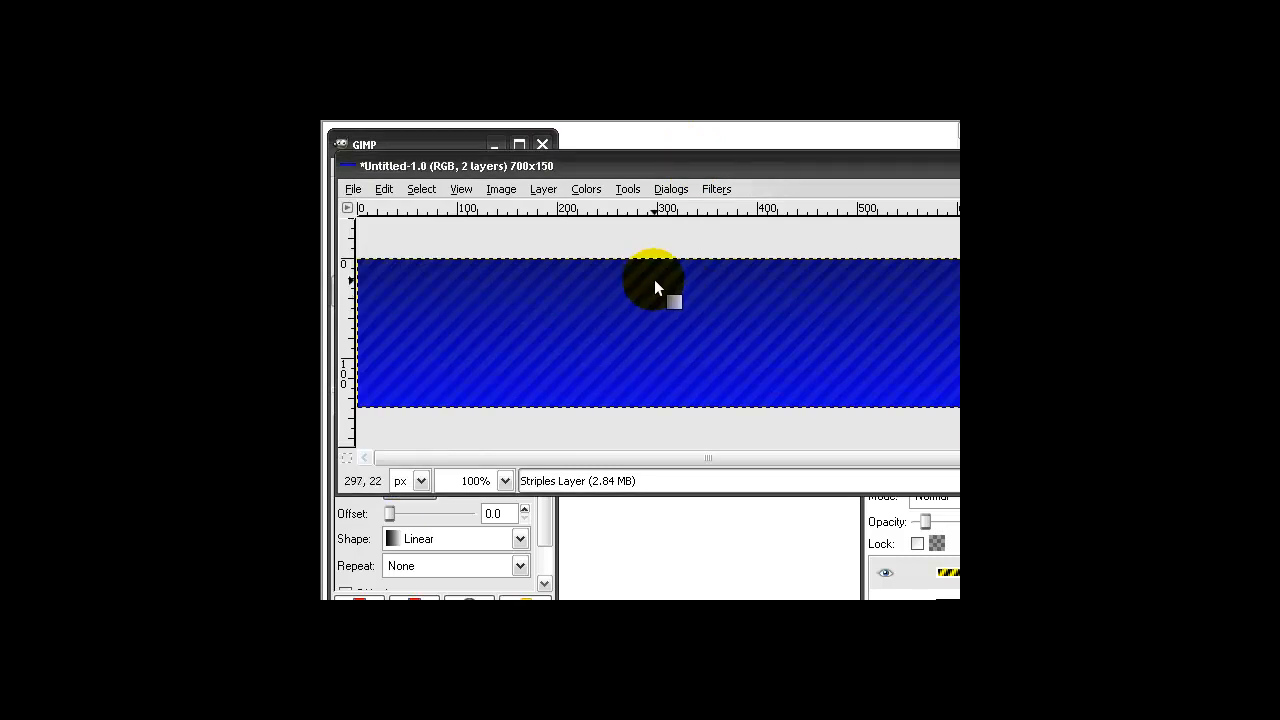
drag(679, 424, 679, 229)
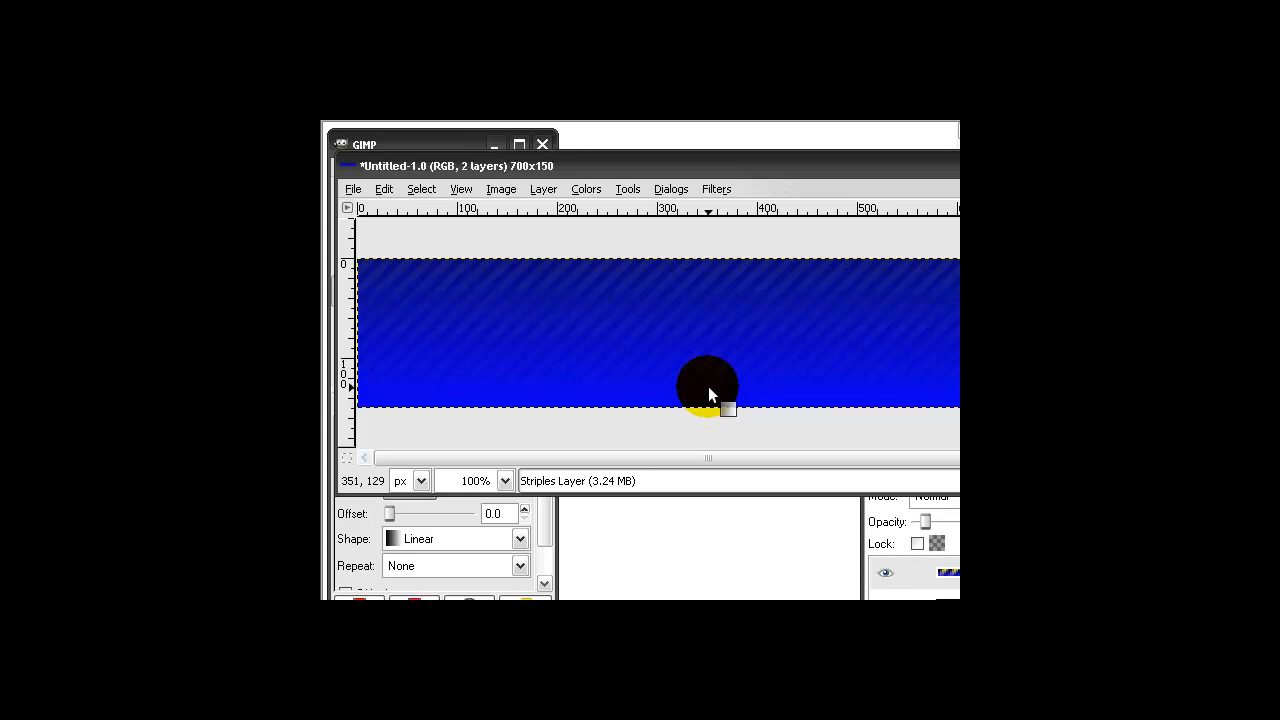
drag(700, 163, 672, 176)
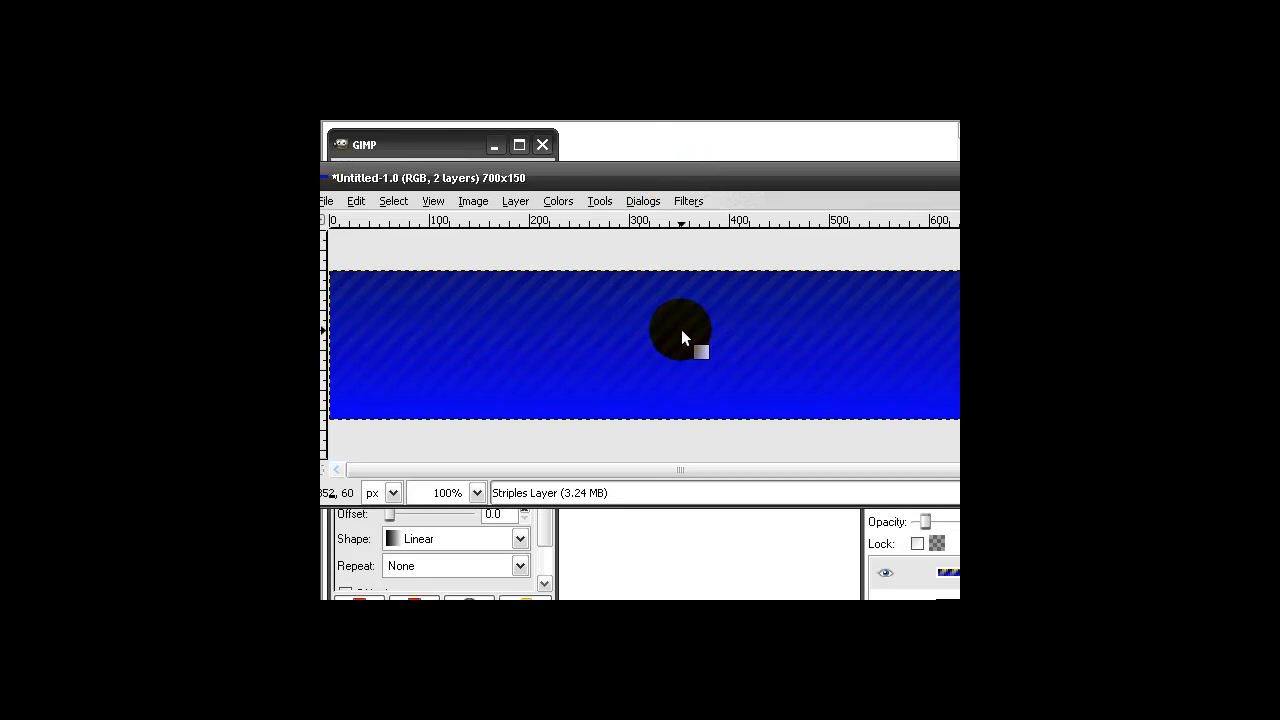
drag(714, 184, 729, 179)
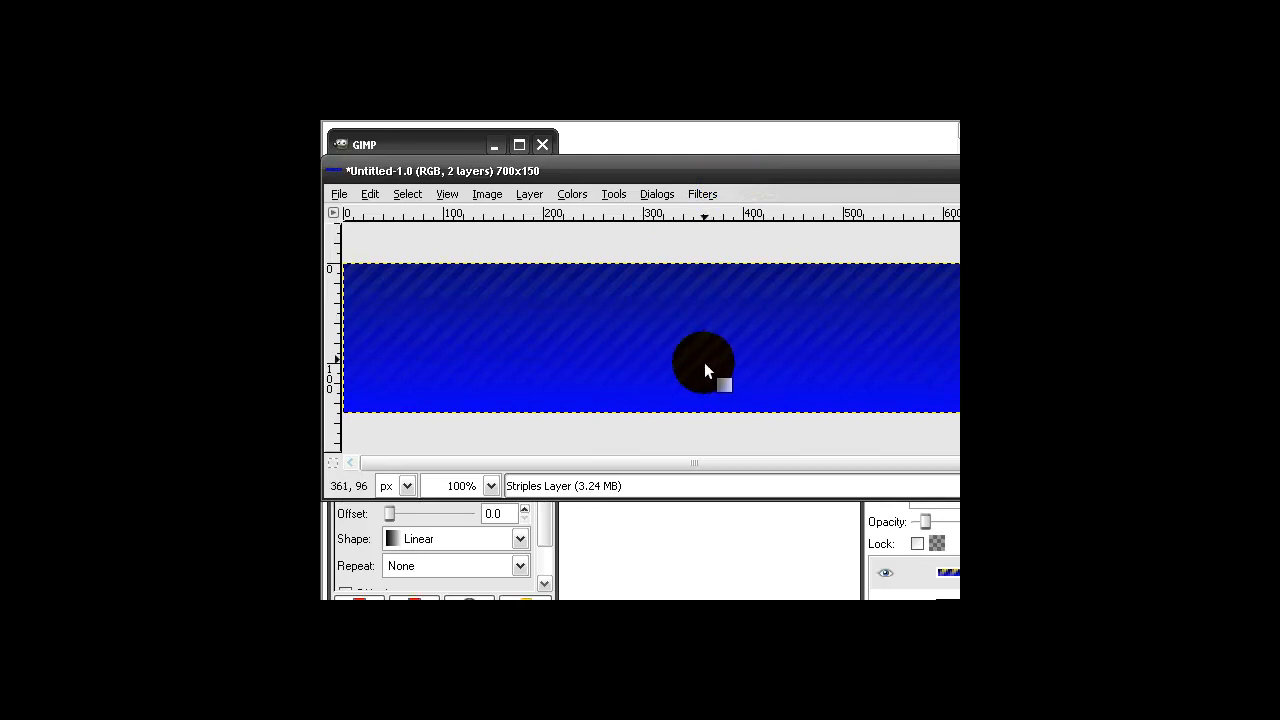
drag(682, 172, 777, 154)
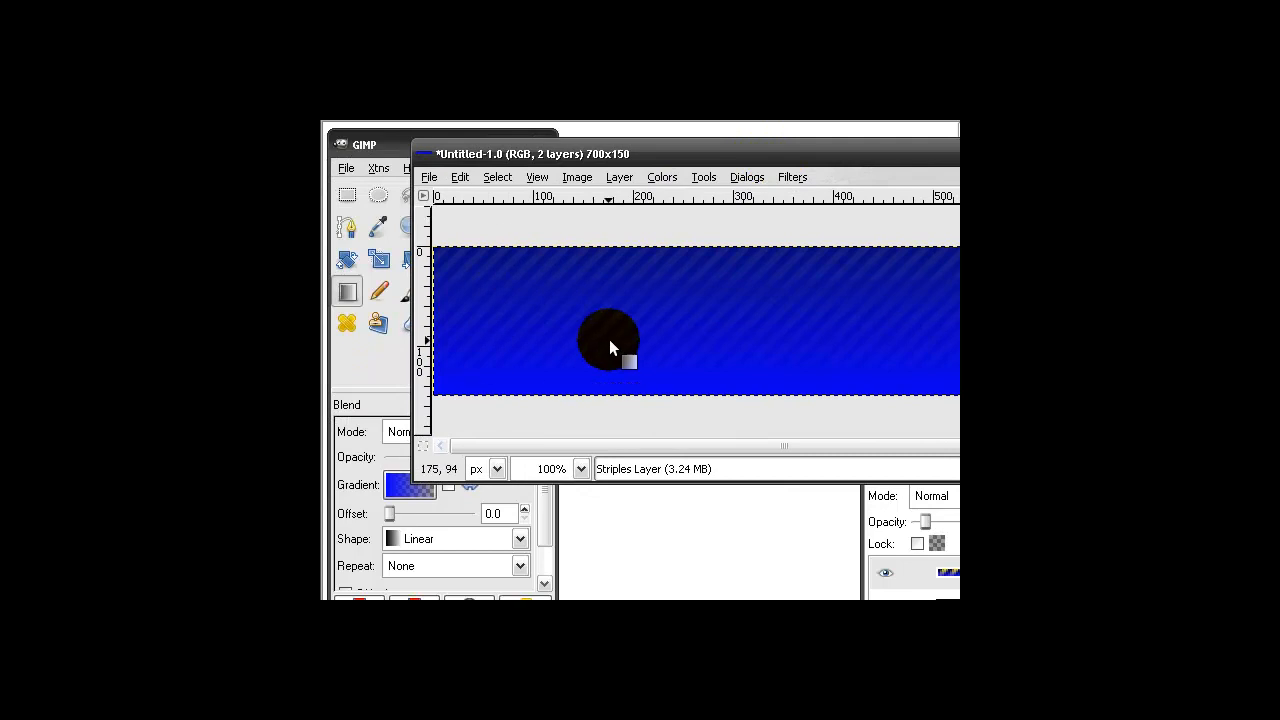
drag(662, 154, 689, 168)
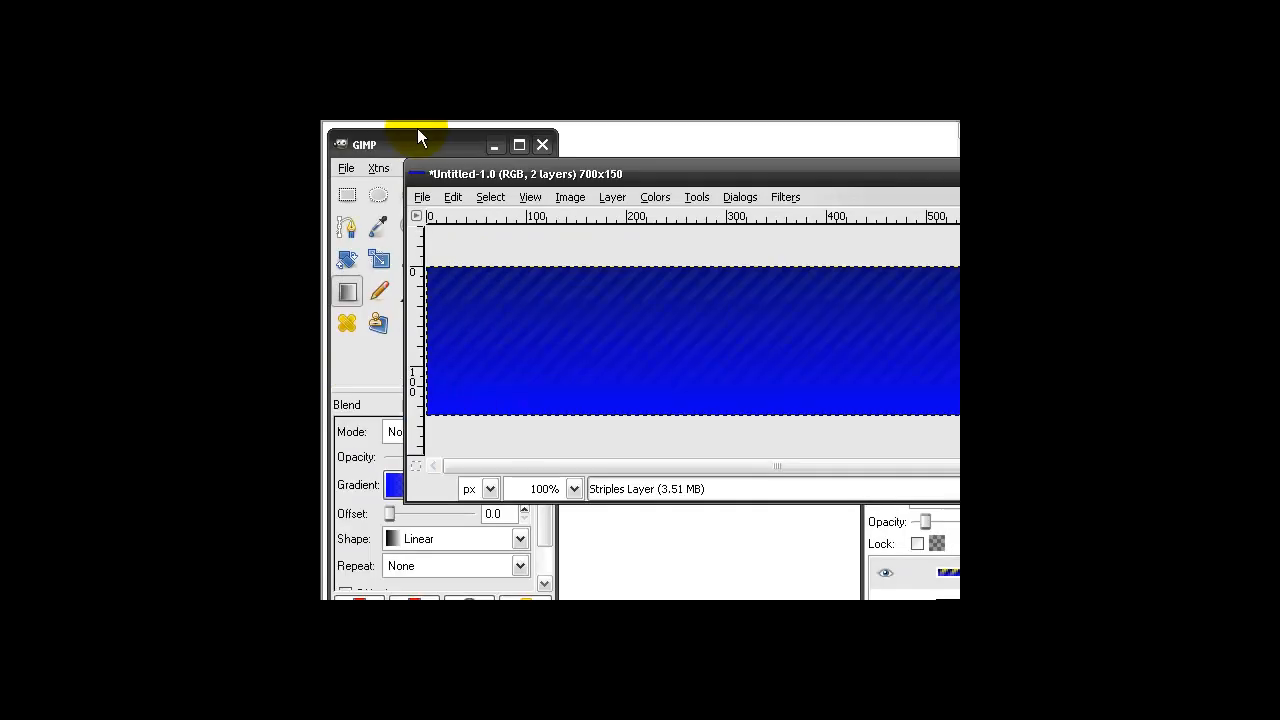
Choose Swis721 Blk BT as the font for the Text tool
click(507, 260)
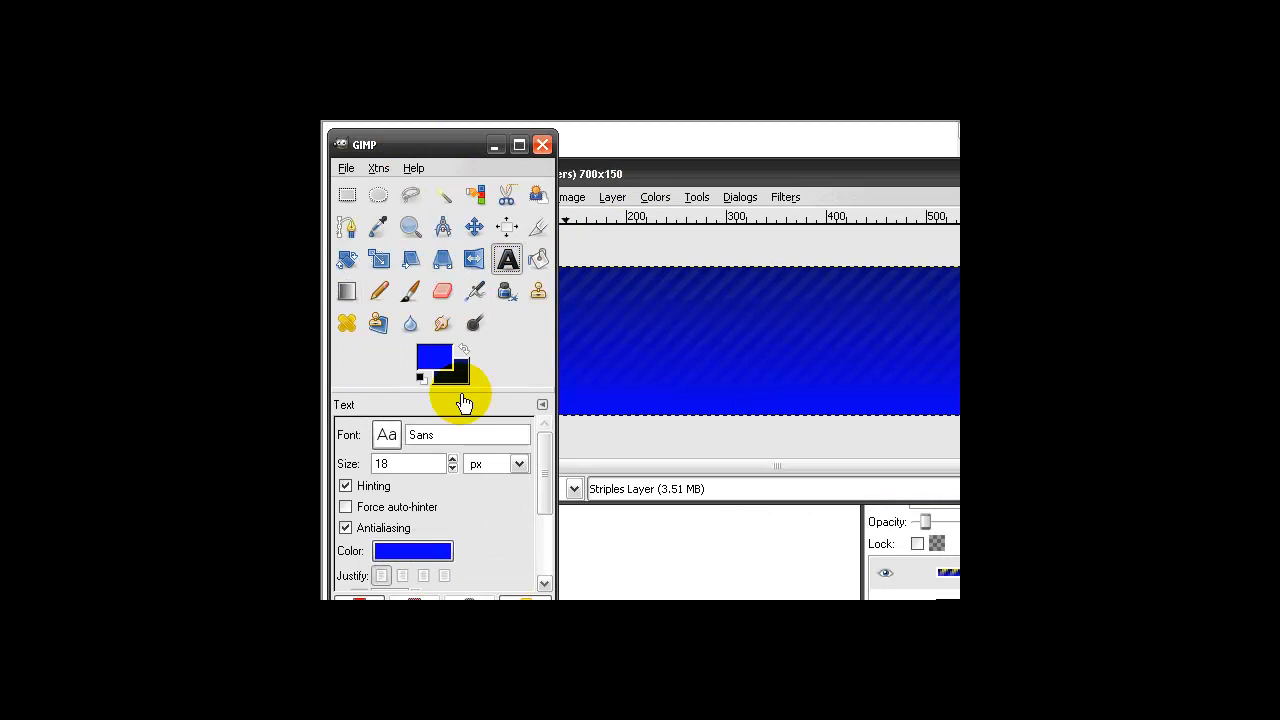
click(388, 436)
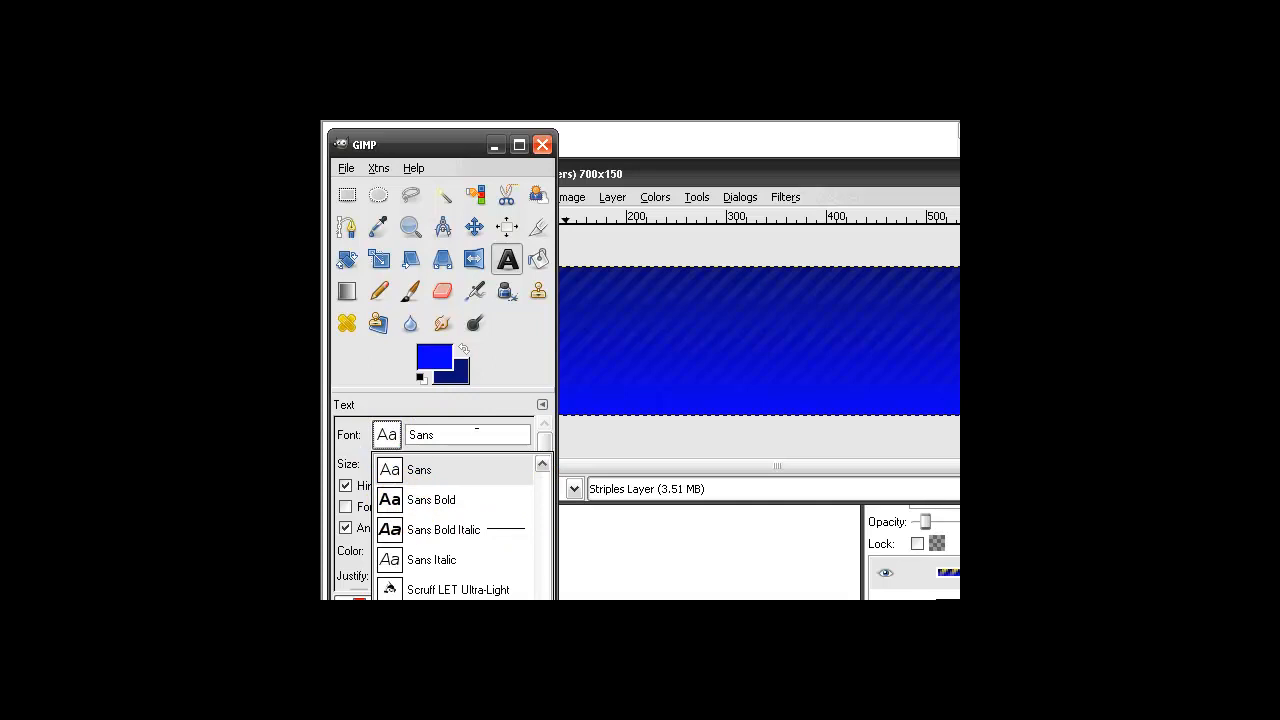
scroll(455, 525, down, 10)
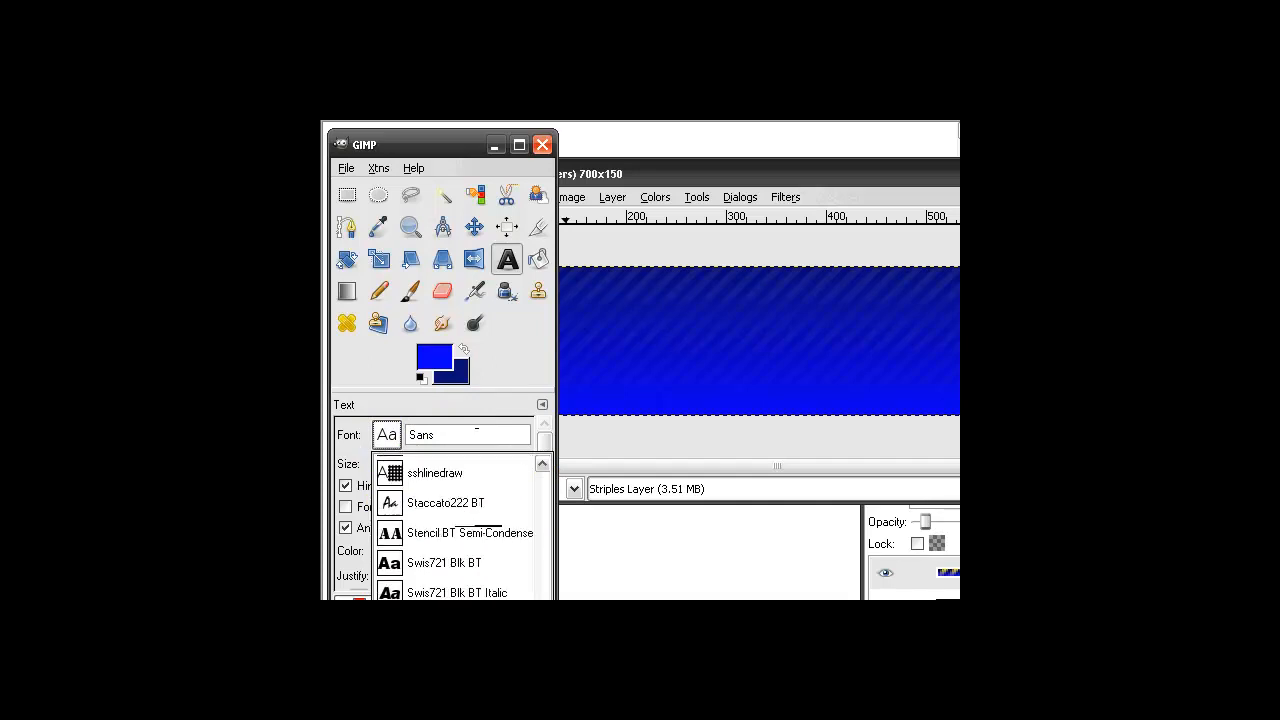
scroll(455, 525, down, 2)
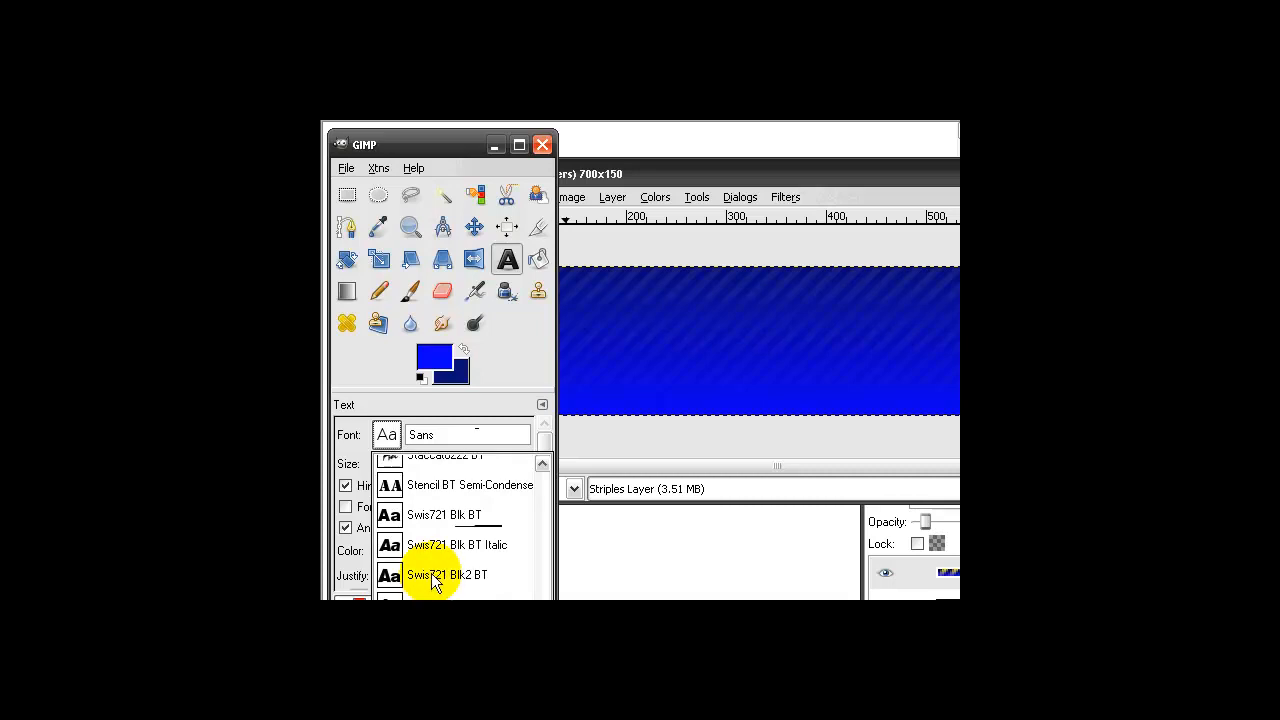
click(437, 523)
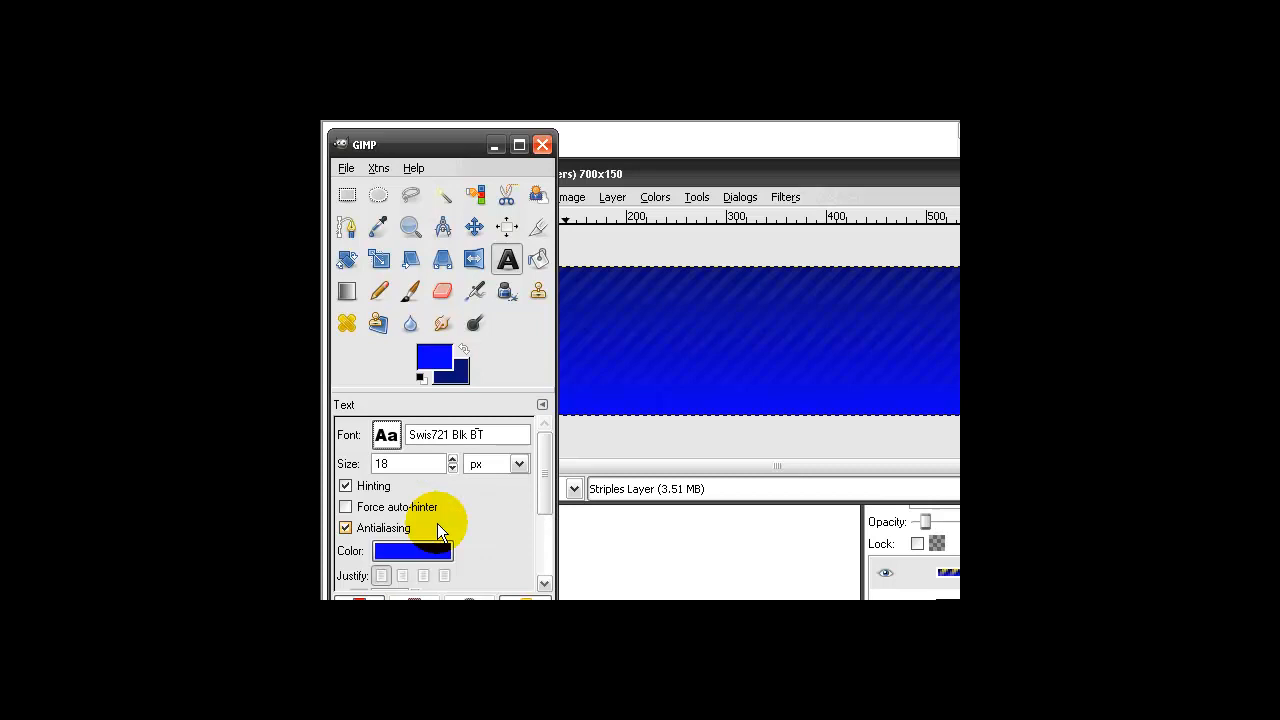
Set the Text tool's font size to 30 px
click(451, 460)
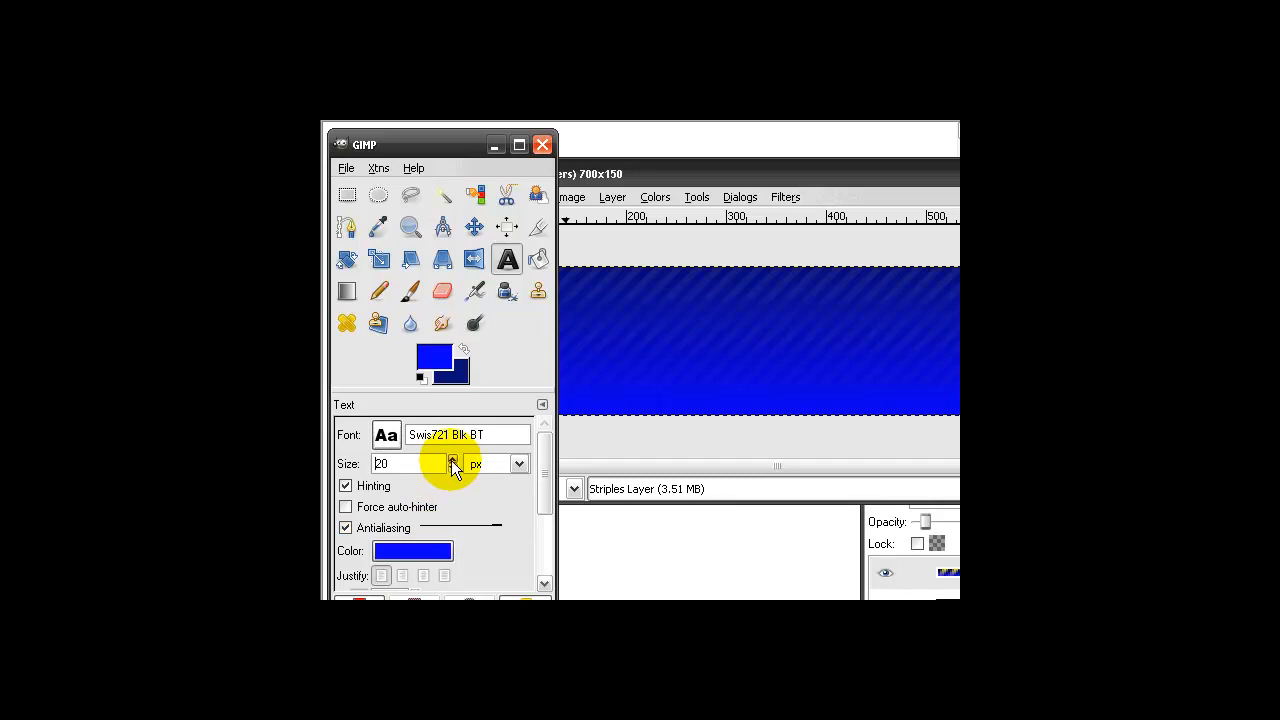
click(451, 460)
click(451, 460)
click(451, 460)
click(451, 460)
click(451, 460)
Add the text "Flu Prevention" to the middle of the banner
click(631, 171)
click(747, 321)
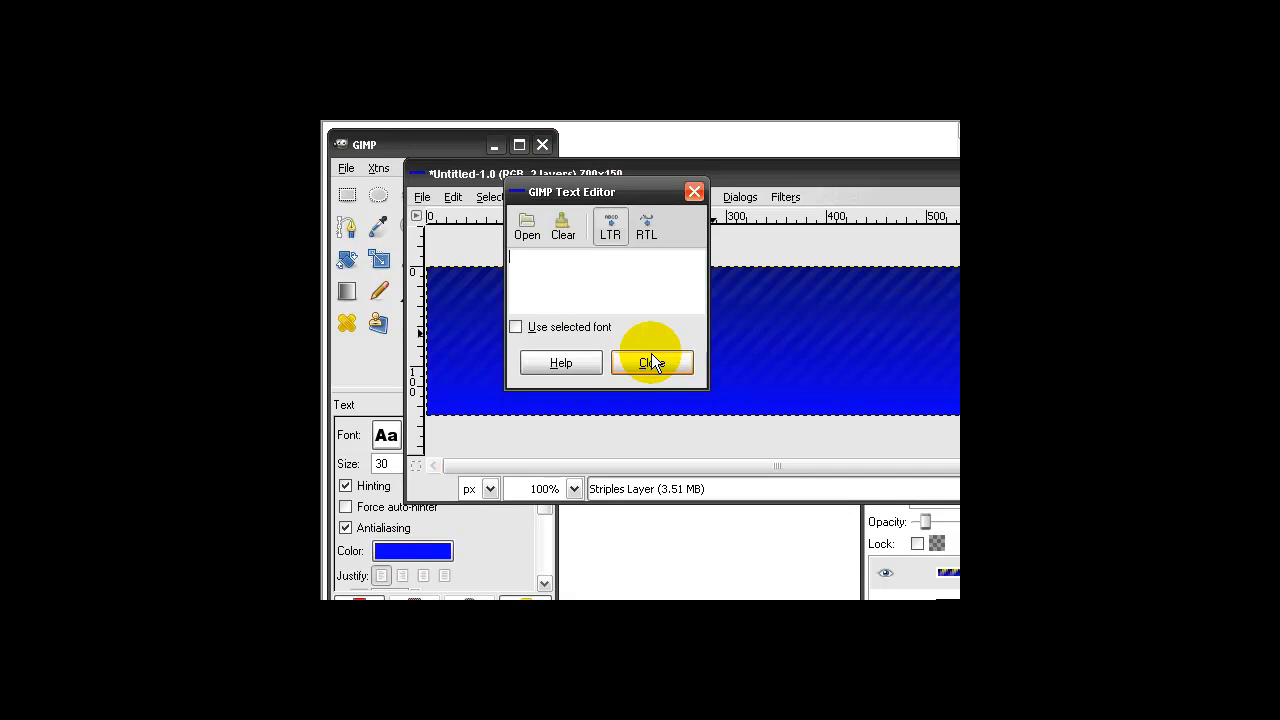
text(Flu Pre)
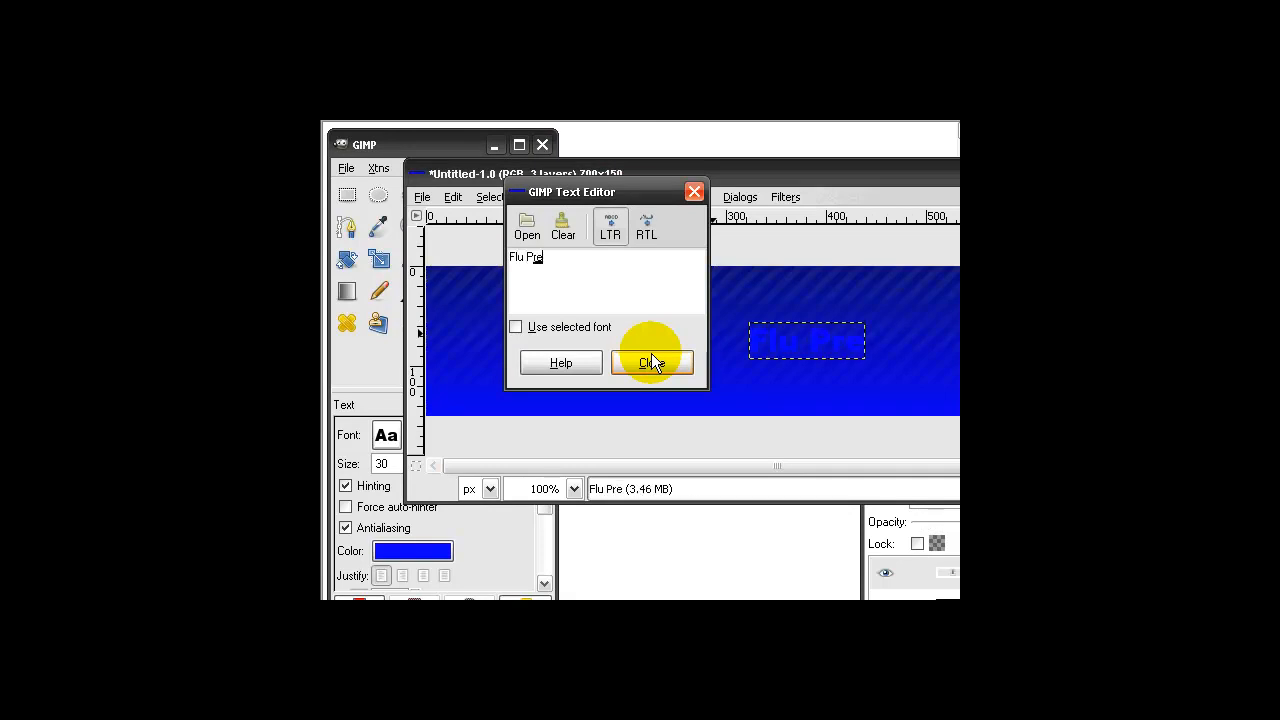
text(vention)
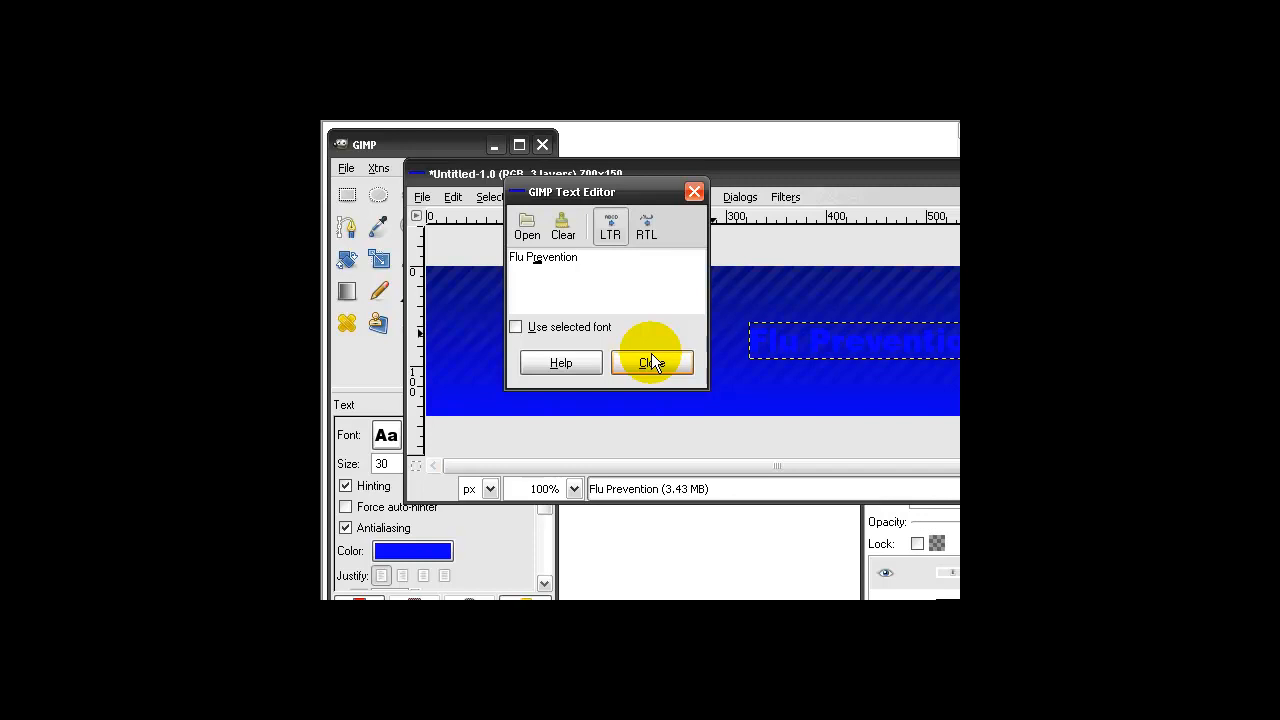
Change the colour of the Flu Prevention text to white
drag(640, 192, 258, 240)
click(394, 549)
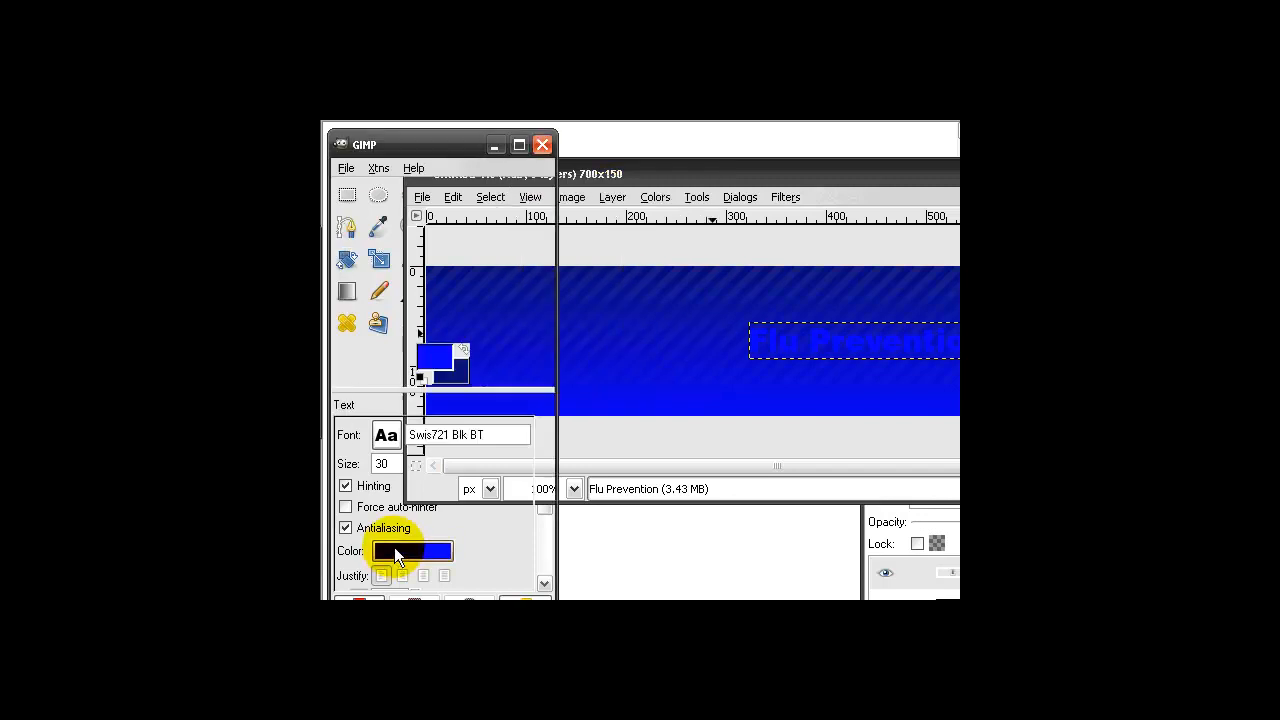
click(464, 277)
click(464, 323)
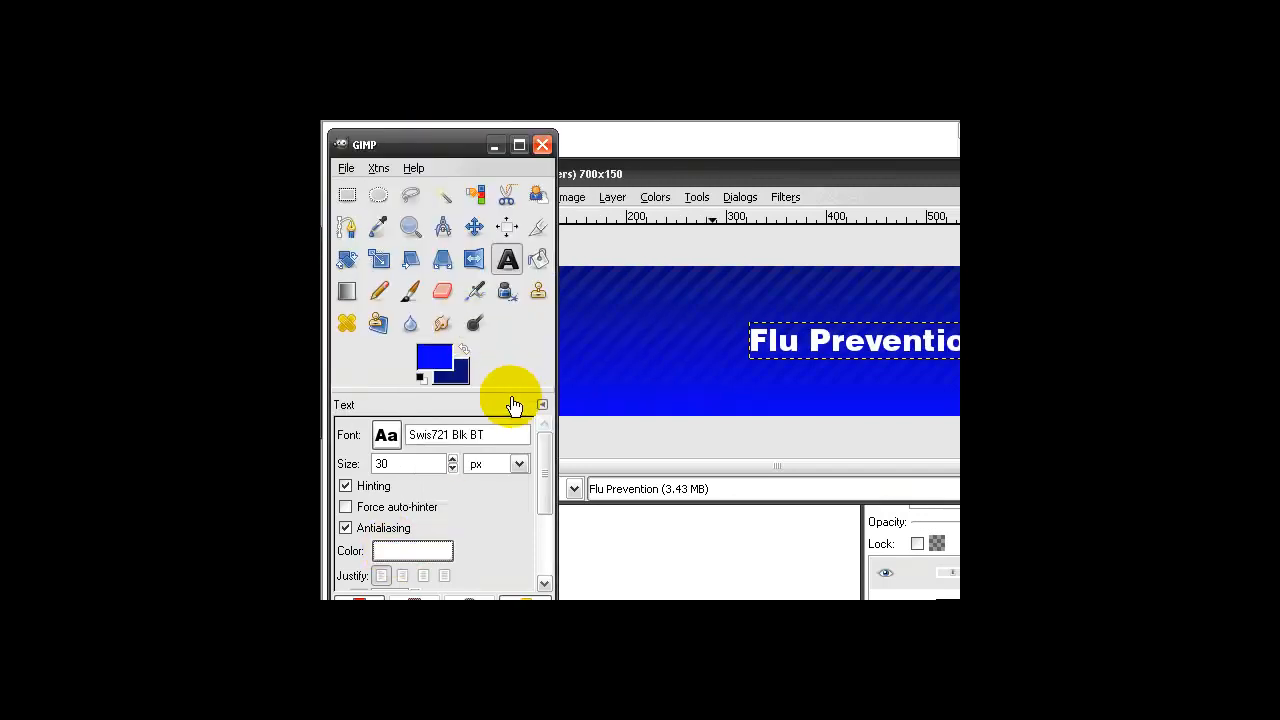
Move the Flu Prevention text up and to the left so it sits in the upper middle of the banner
click(618, 173)
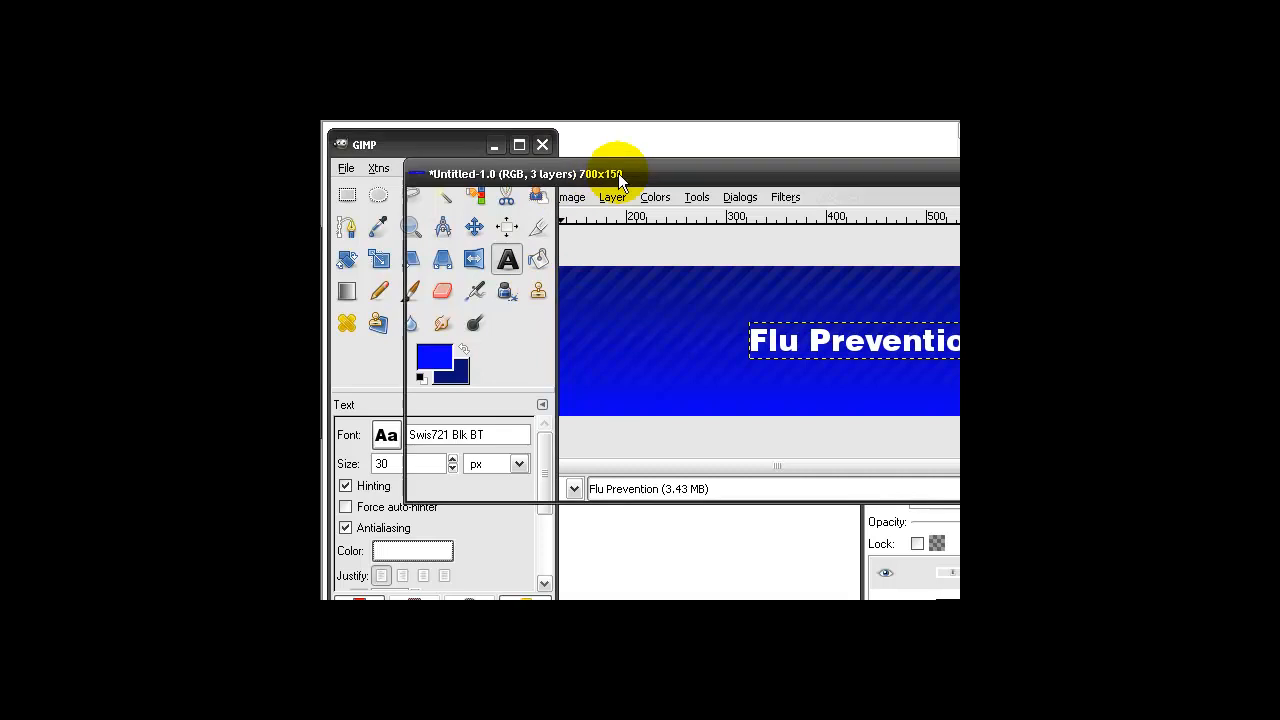
click(447, 177)
click(473, 228)
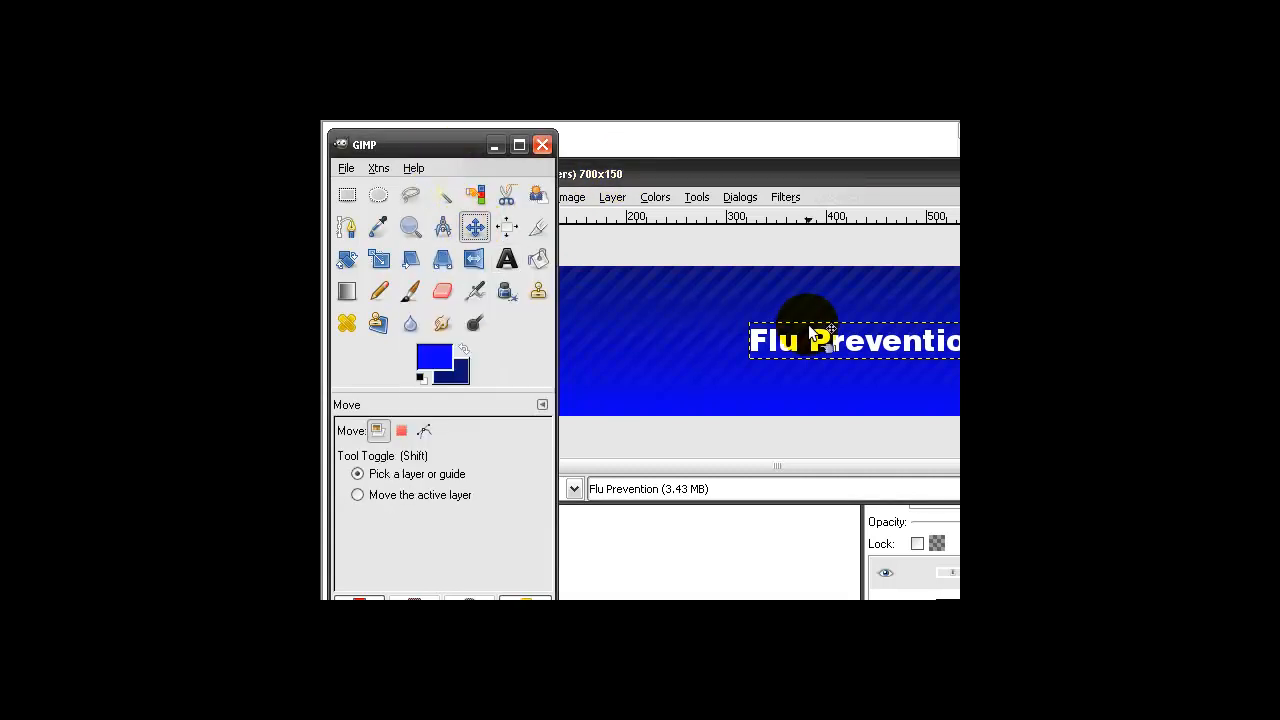
drag(814, 340, 712, 312)
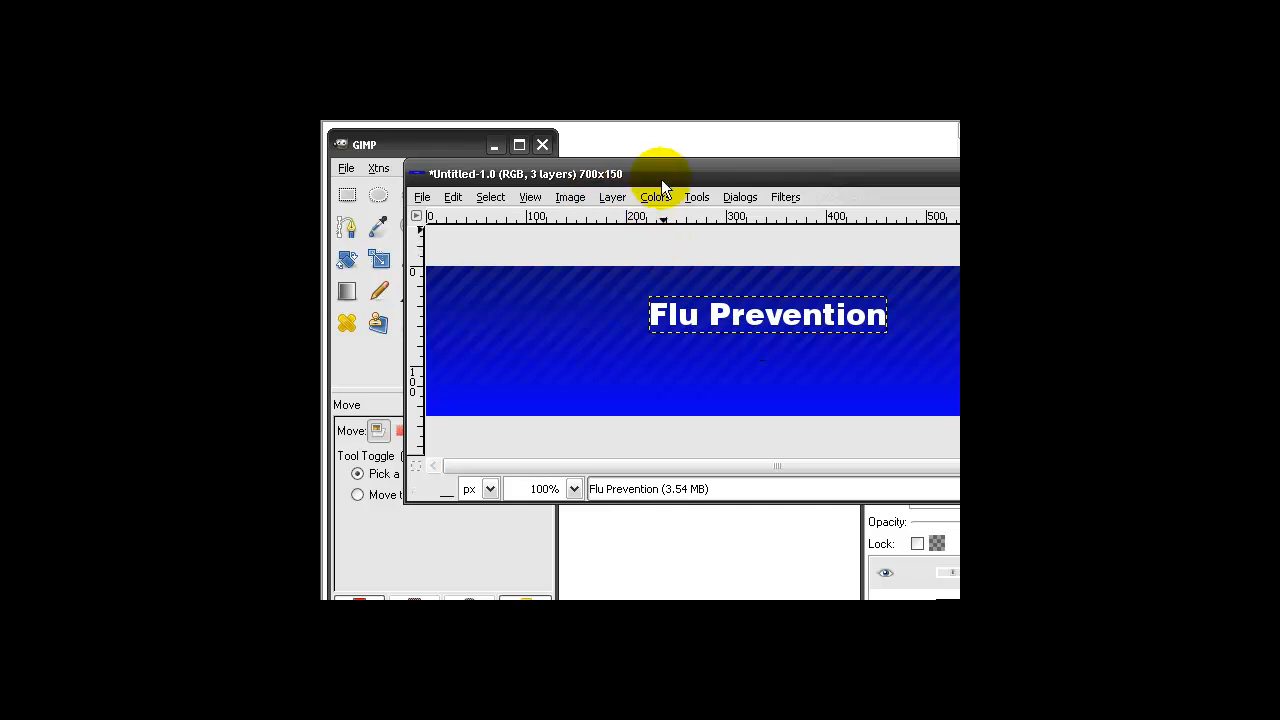
Duplicate the Flu Prevention text layer and move the copy straight down to just beneath the original text
drag(647, 174, 719, 155)
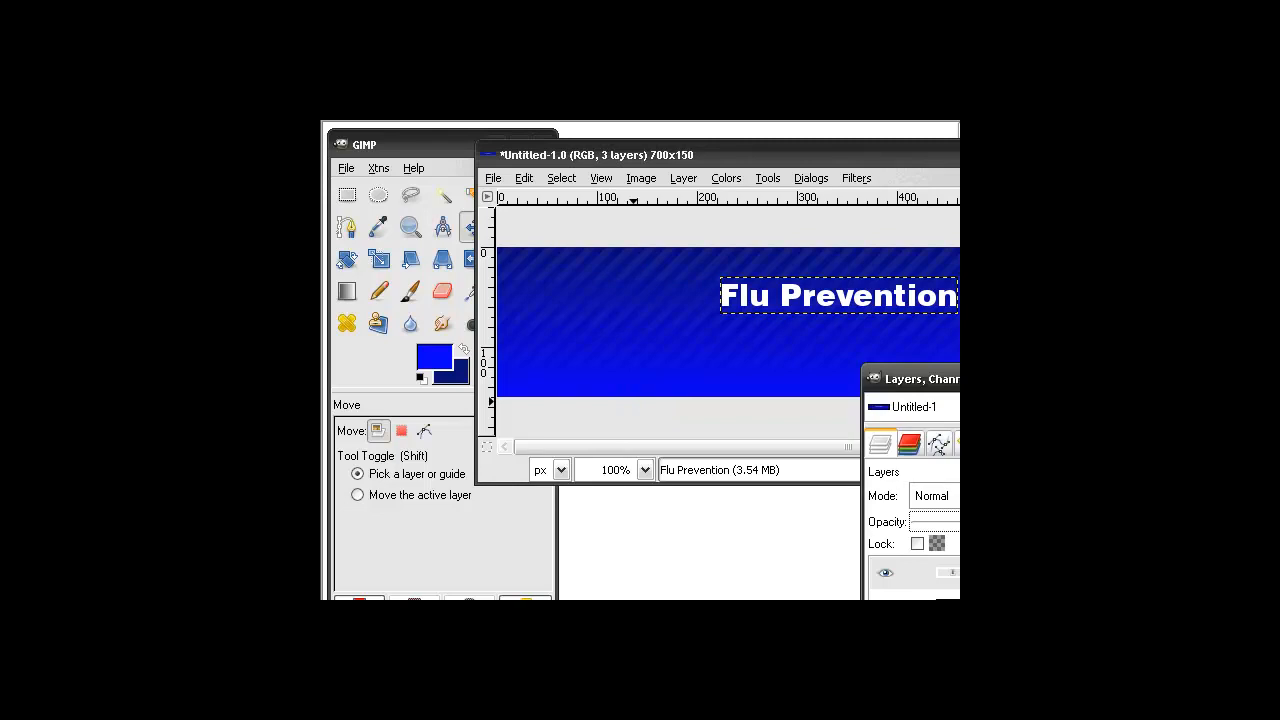
drag(958, 381, 578, 229)
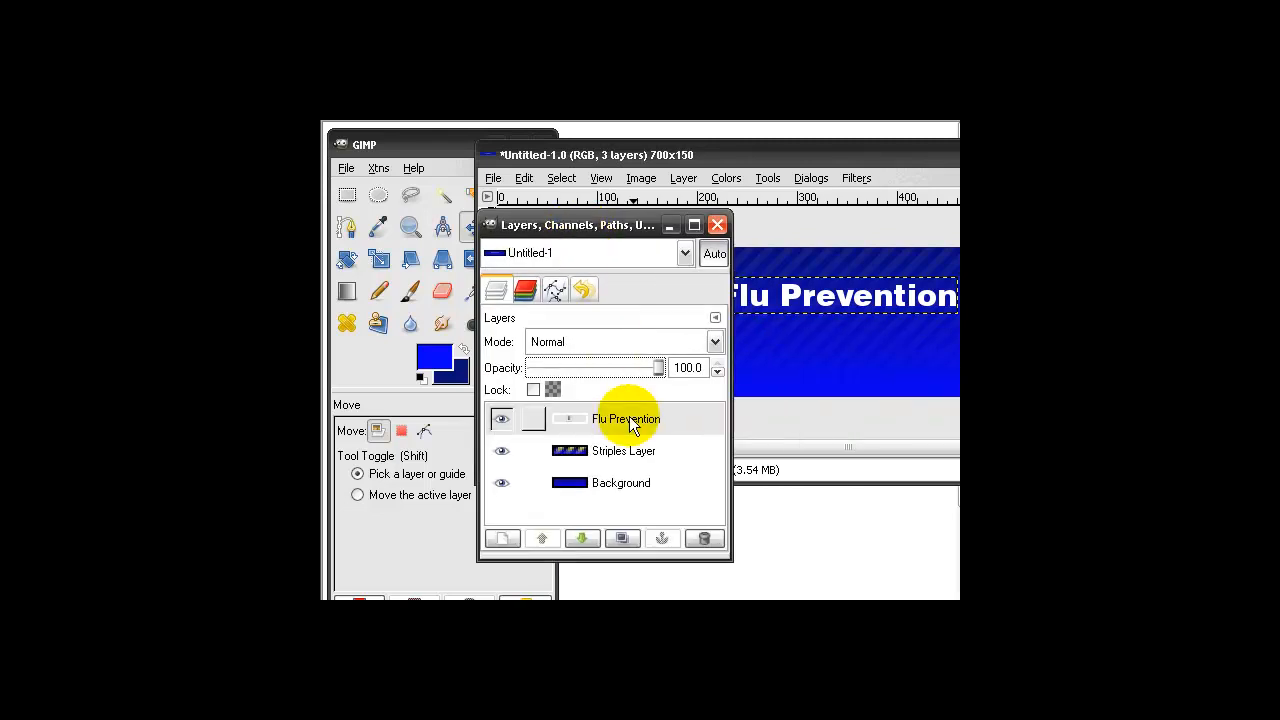
click(600, 420)
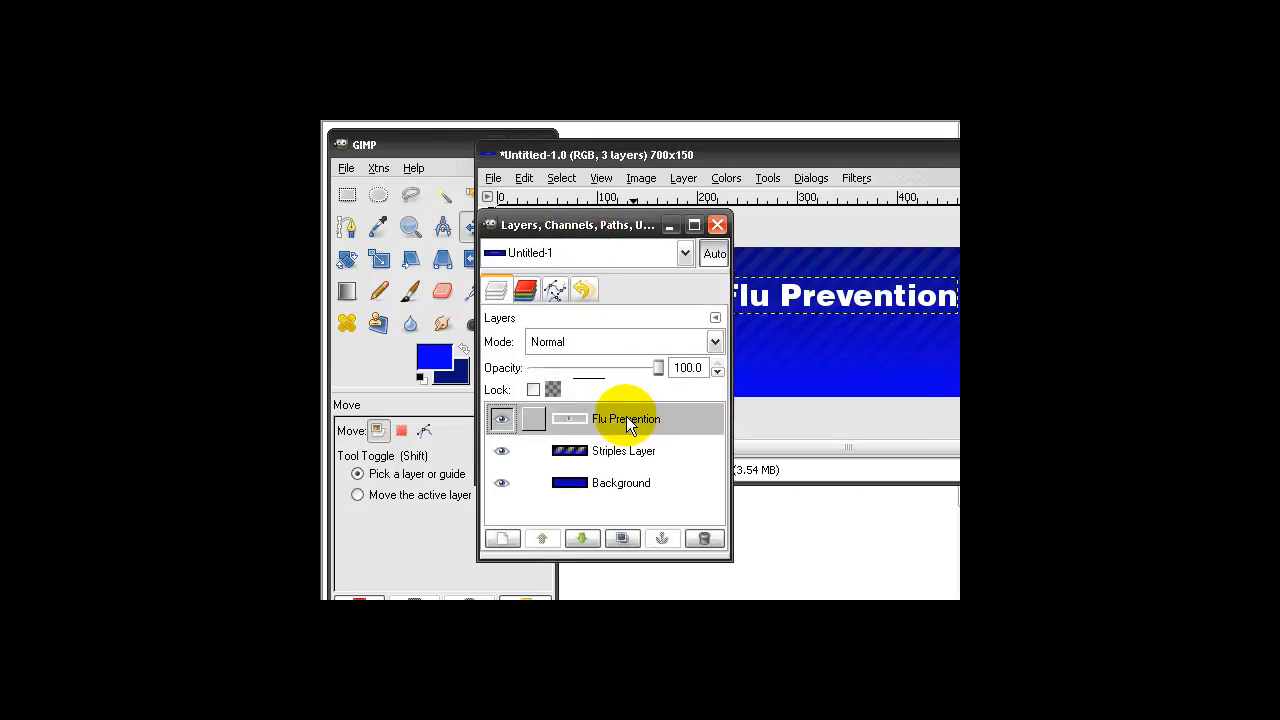
right_click(628, 423)
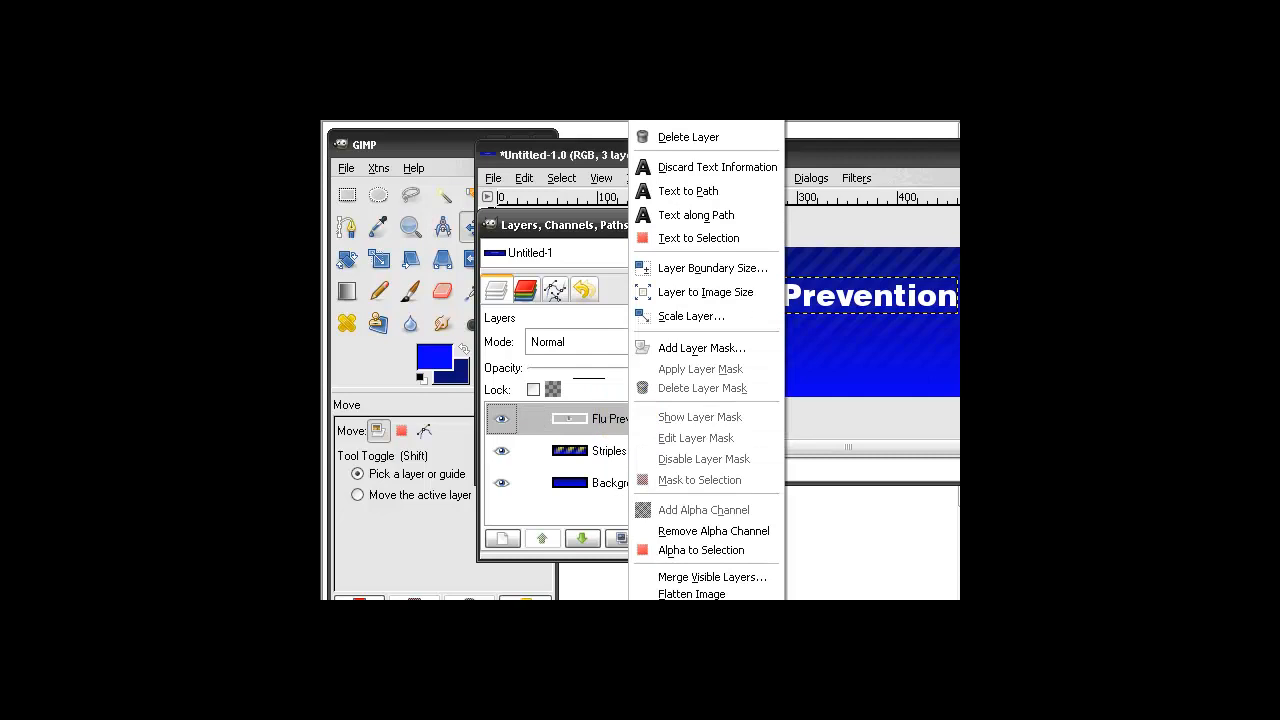
click(700, 122)
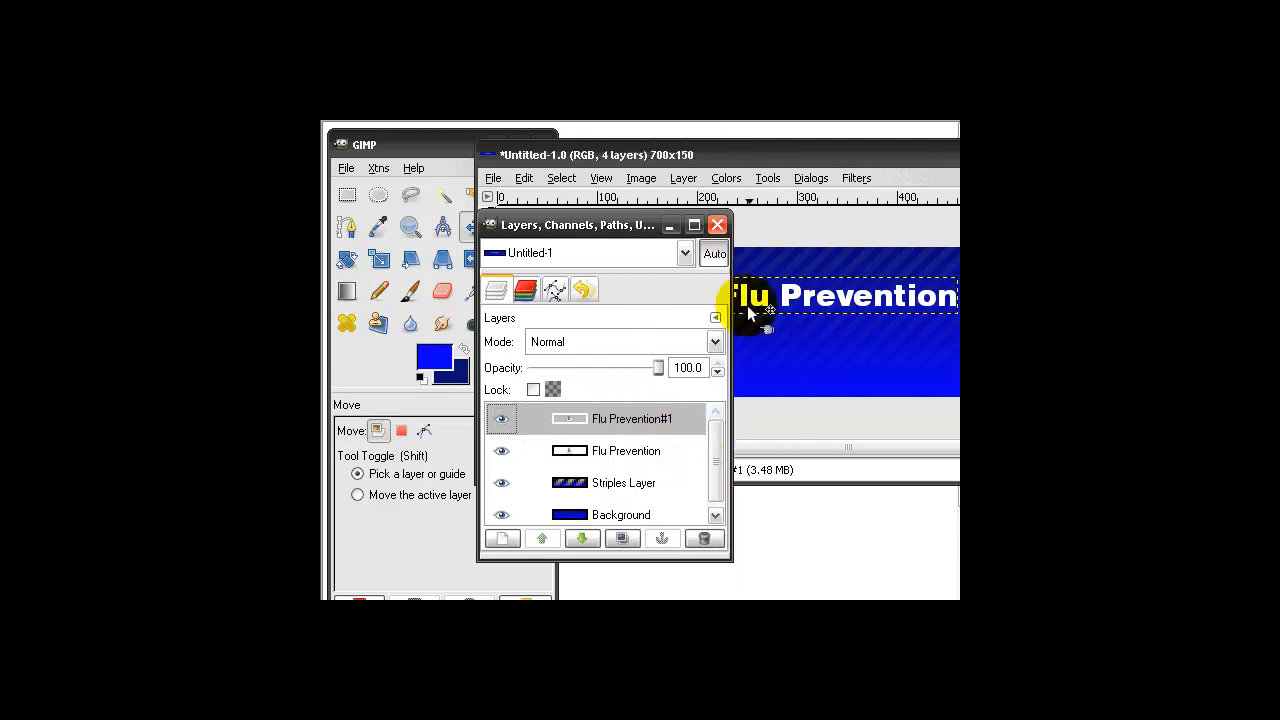
drag(650, 226, 514, 246)
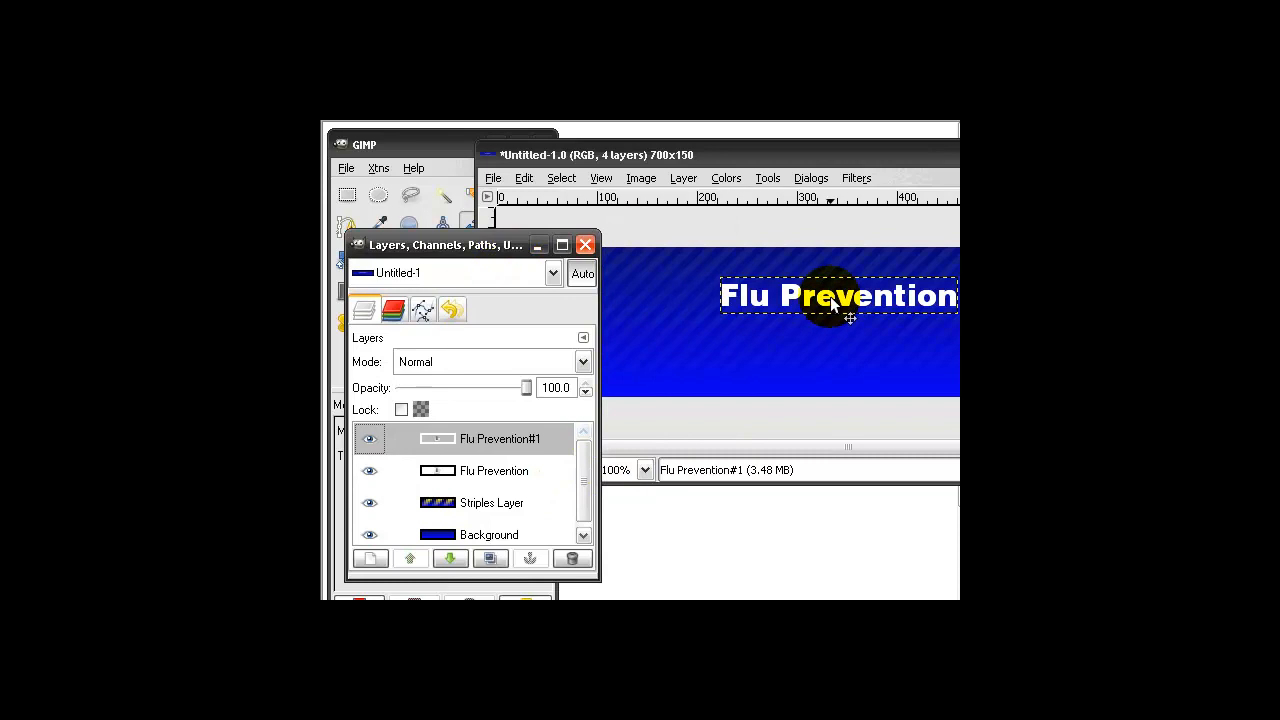
drag(830, 296, 830, 324)
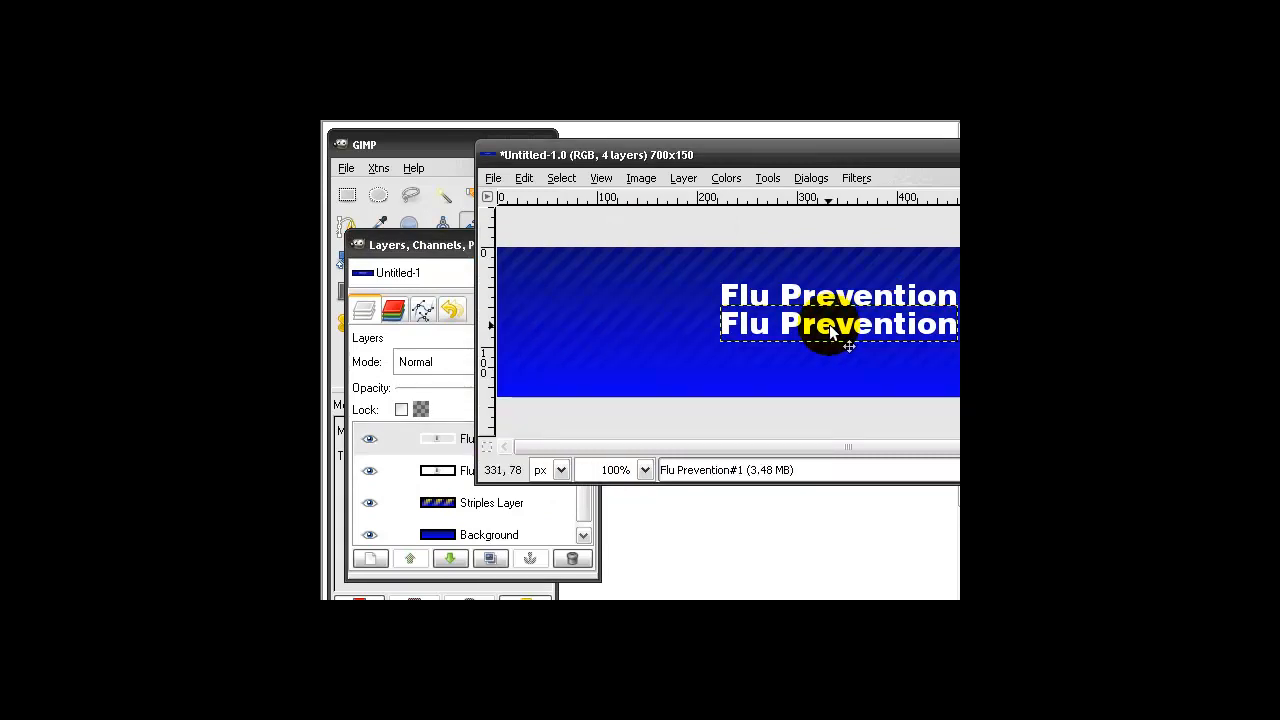
Flip the duplicated Flu Prevention layer vertically to form a mirrored reflection
click(414, 152)
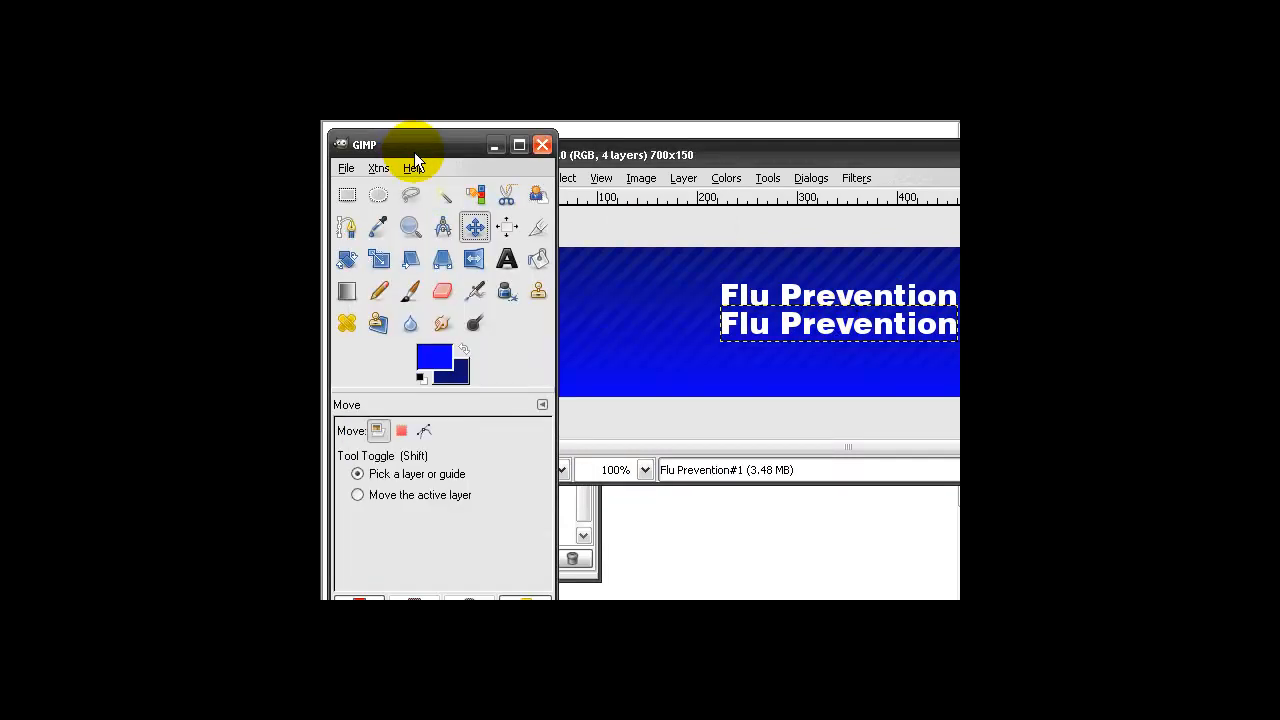
click(476, 256)
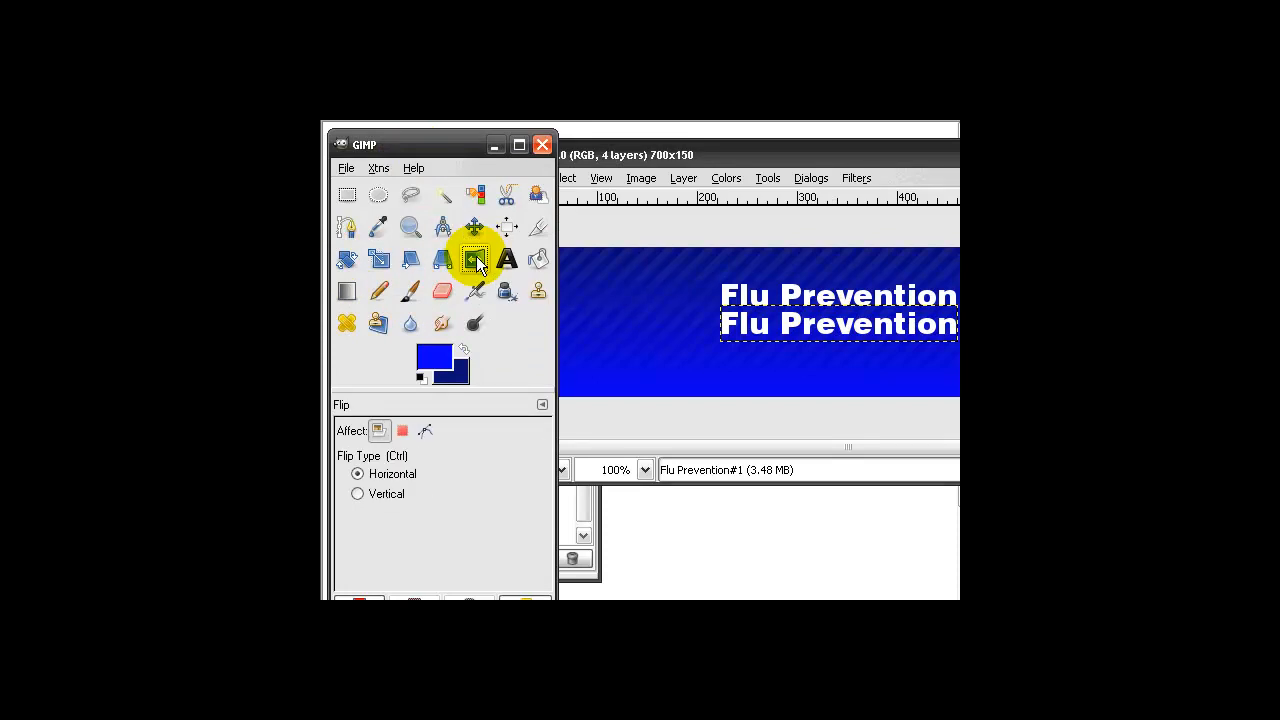
click(357, 494)
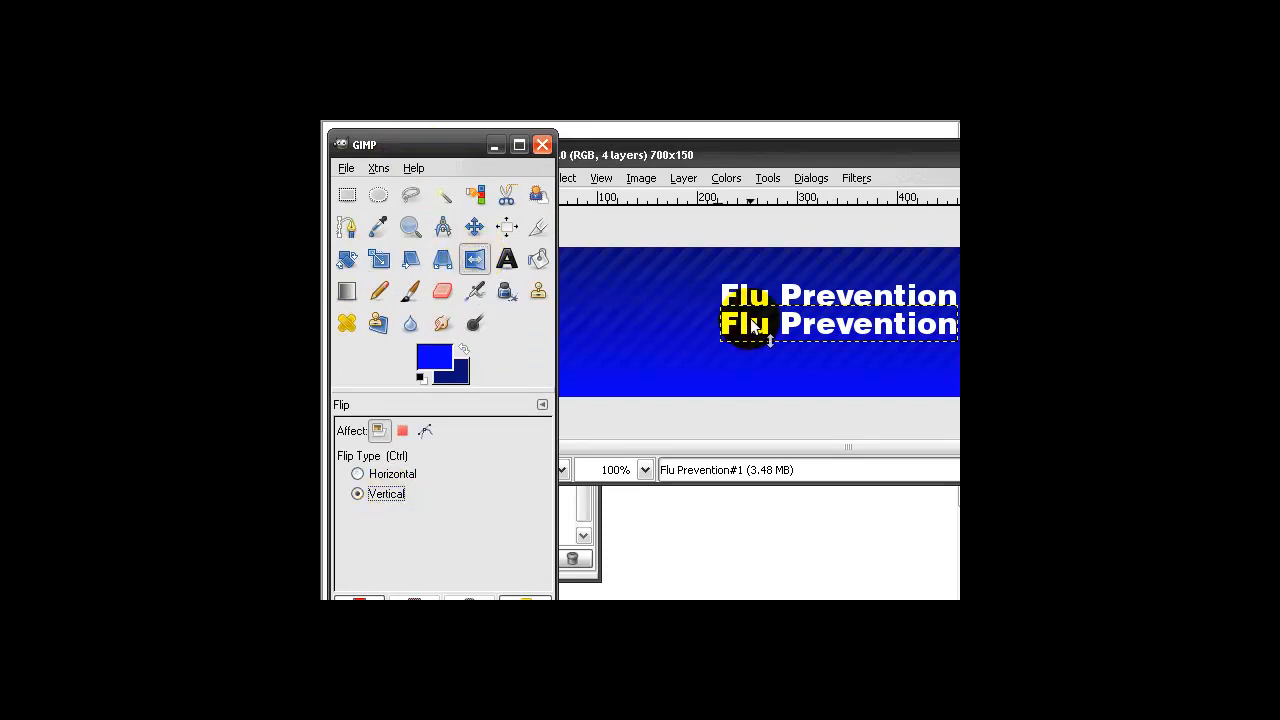
click(750, 320)
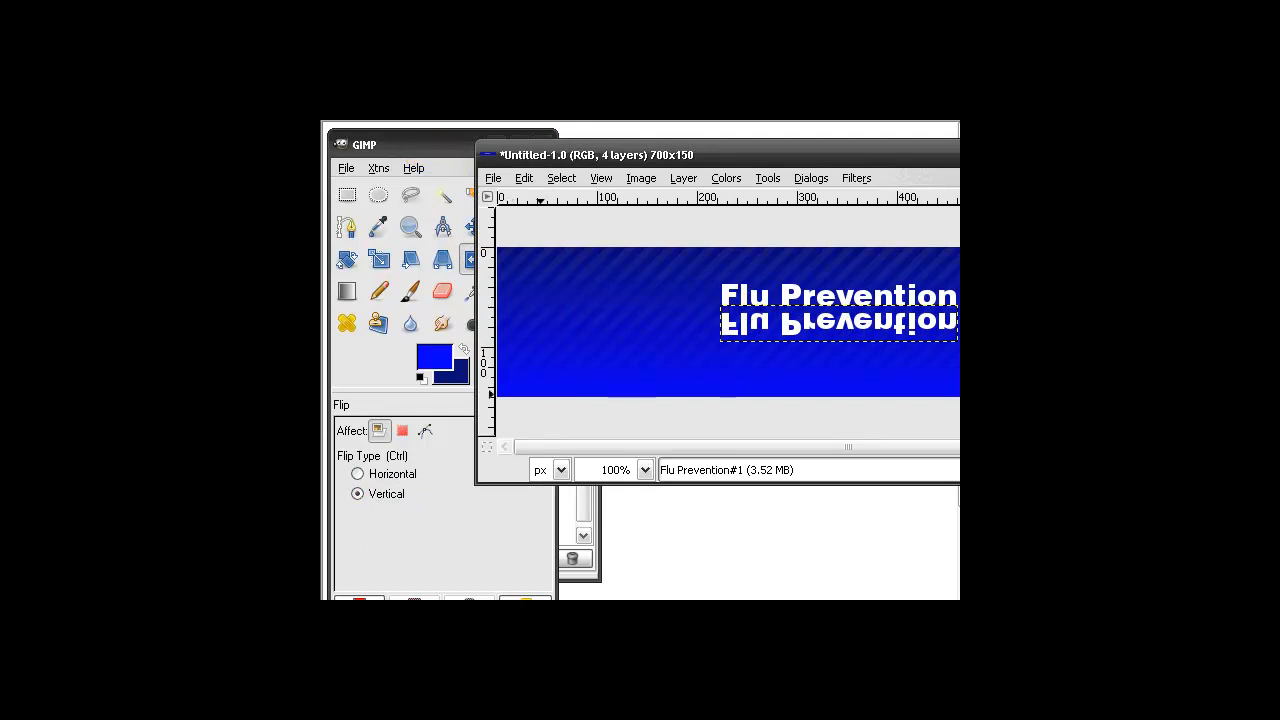
Lower the opacity of the flipped Flu Prevention#1 layer to 14.3
key(ctrl+l)
click(492, 443)
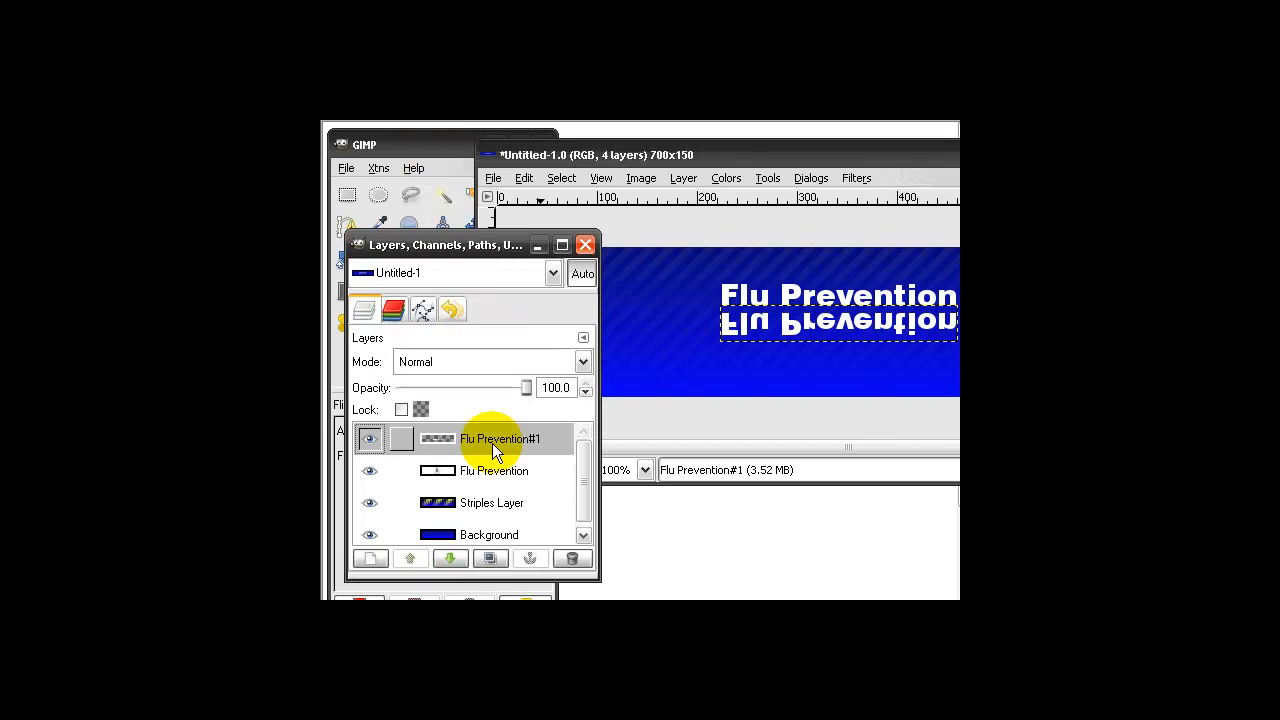
drag(530, 392, 428, 390)
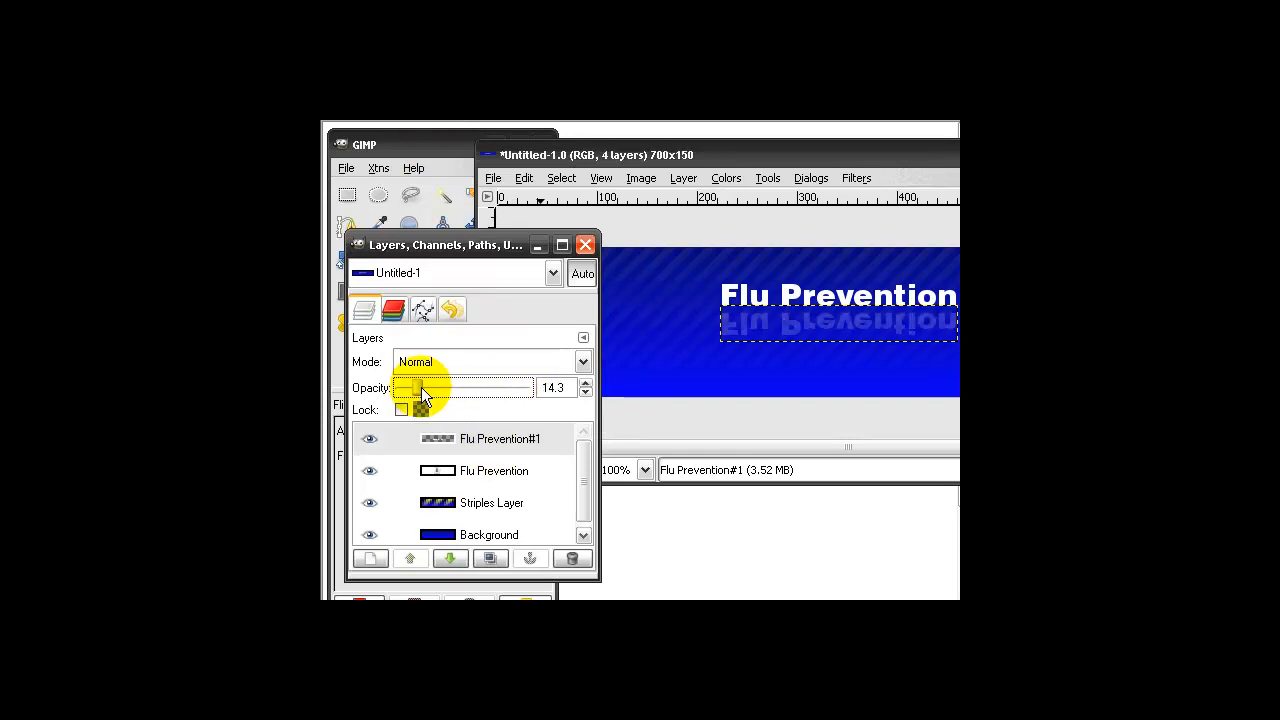
Move the faded reflection slightly upward so it meets the base of the original Flu Prevention text
click(441, 150)
click(475, 227)
drag(771, 325, 851, 313)
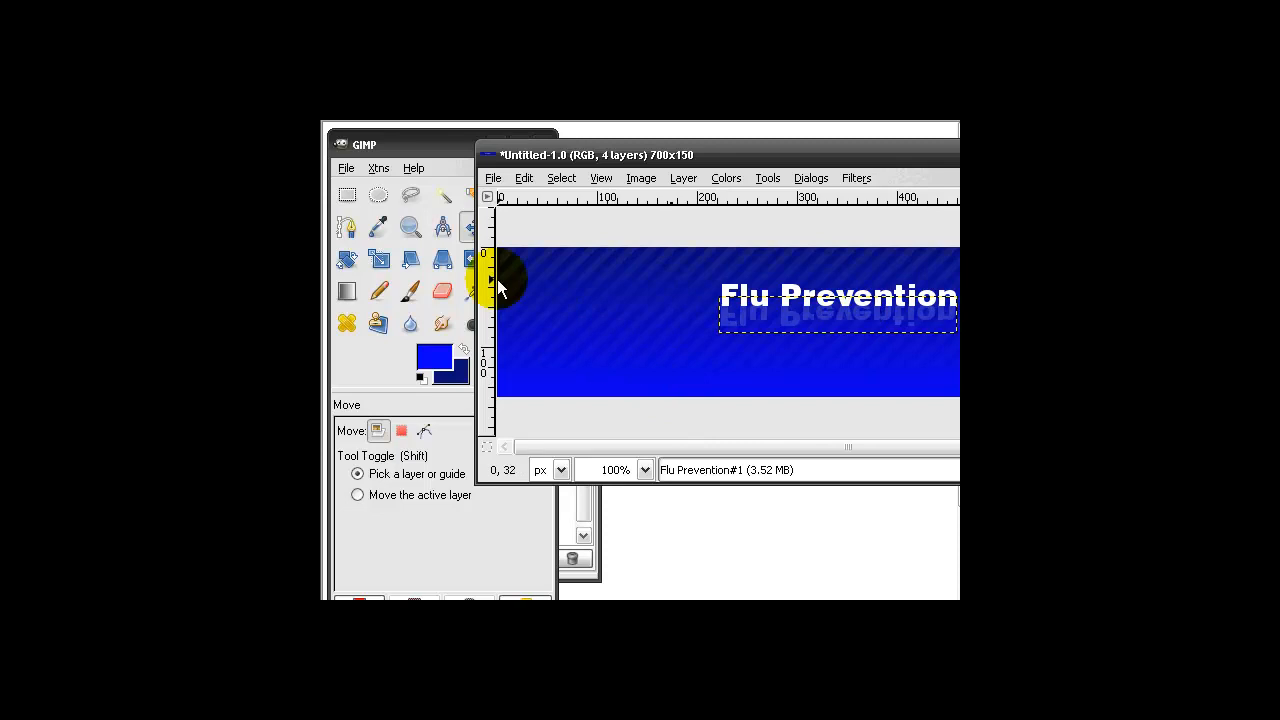
drag(572, 159, 510, 205)
click(500, 212)
click(572, 189)
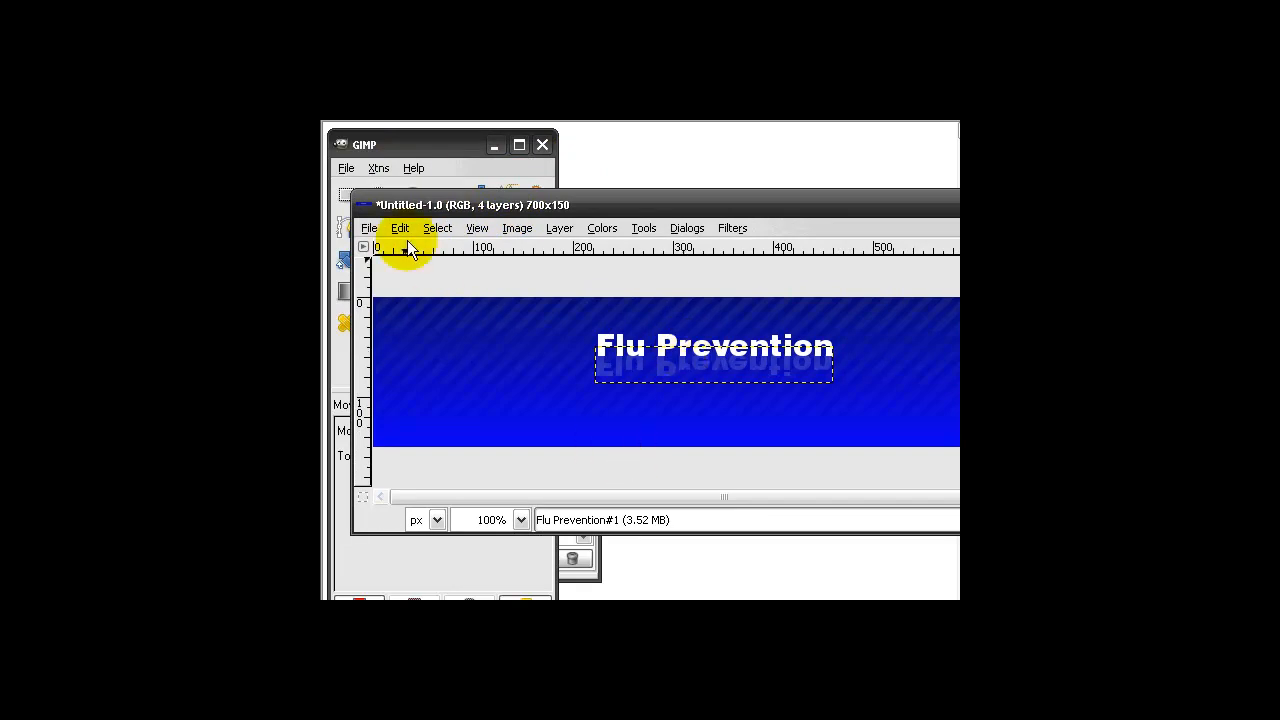
click(369, 229)
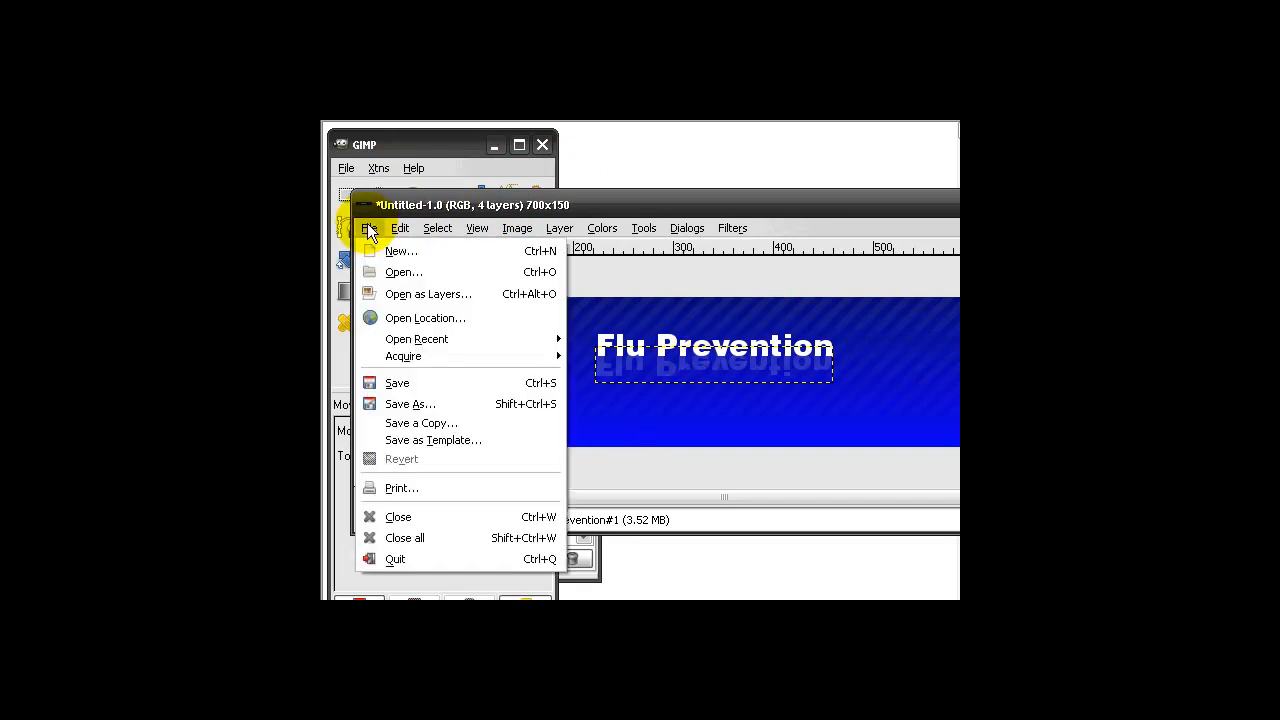
click(621, 210)
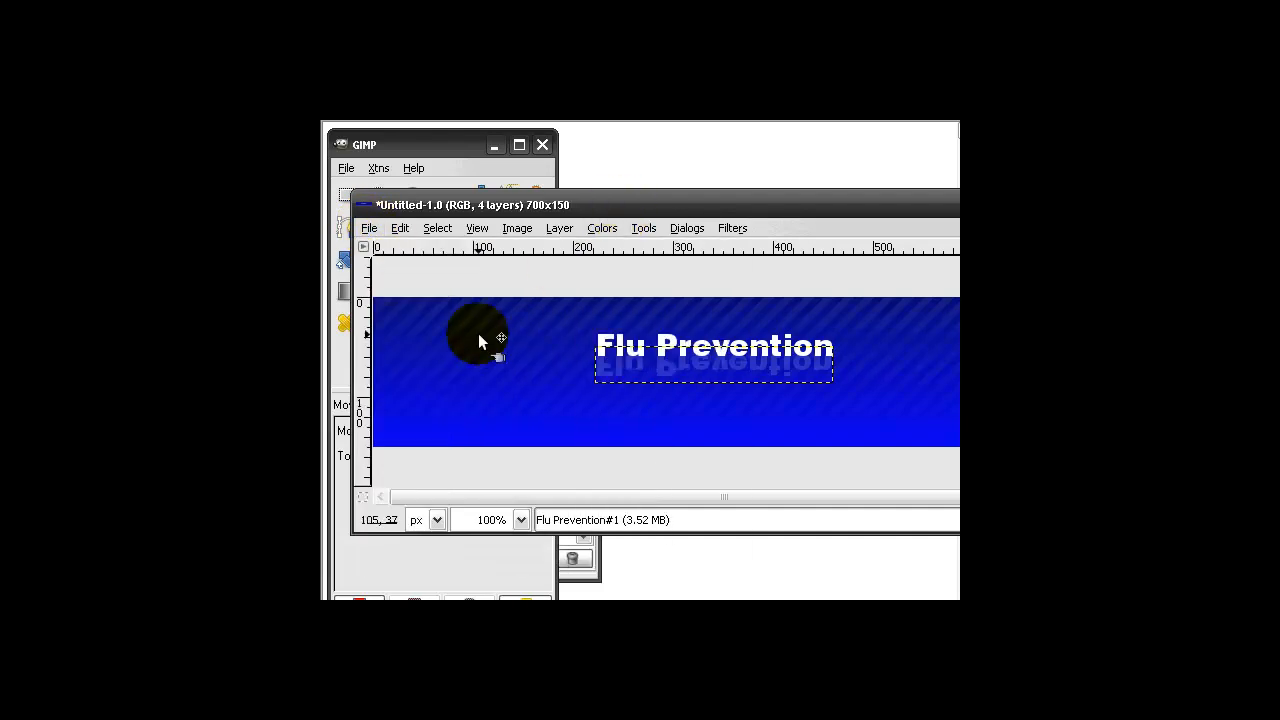